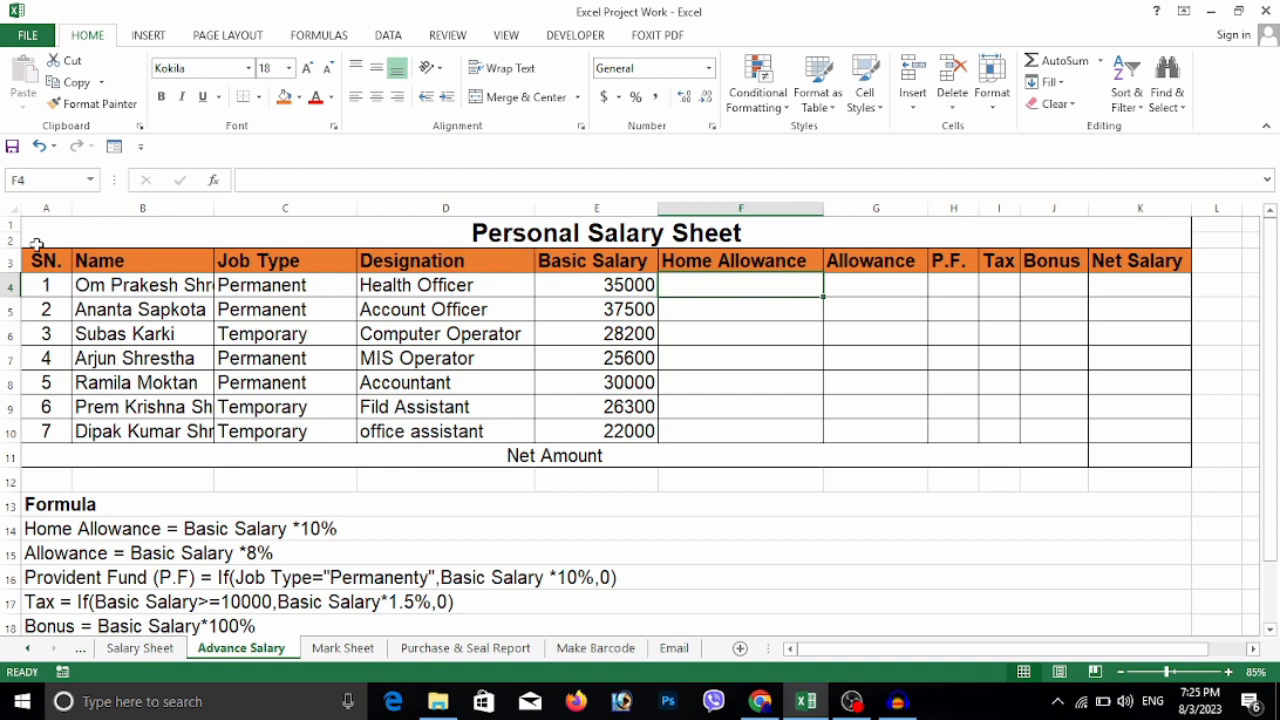
# Examine the column headings of the Personal Salary Sheet, from SN. through Net Salary
pyautogui.moveTo(40, 262)
pyautogui.mouseDown()
pyautogui.moveTo(200, 320)
pyautogui.moveTo(1257, 434)
pyautogui.moveTo(789, 471)
pyautogui.moveTo(5, 368)
pyautogui.mouseUp()
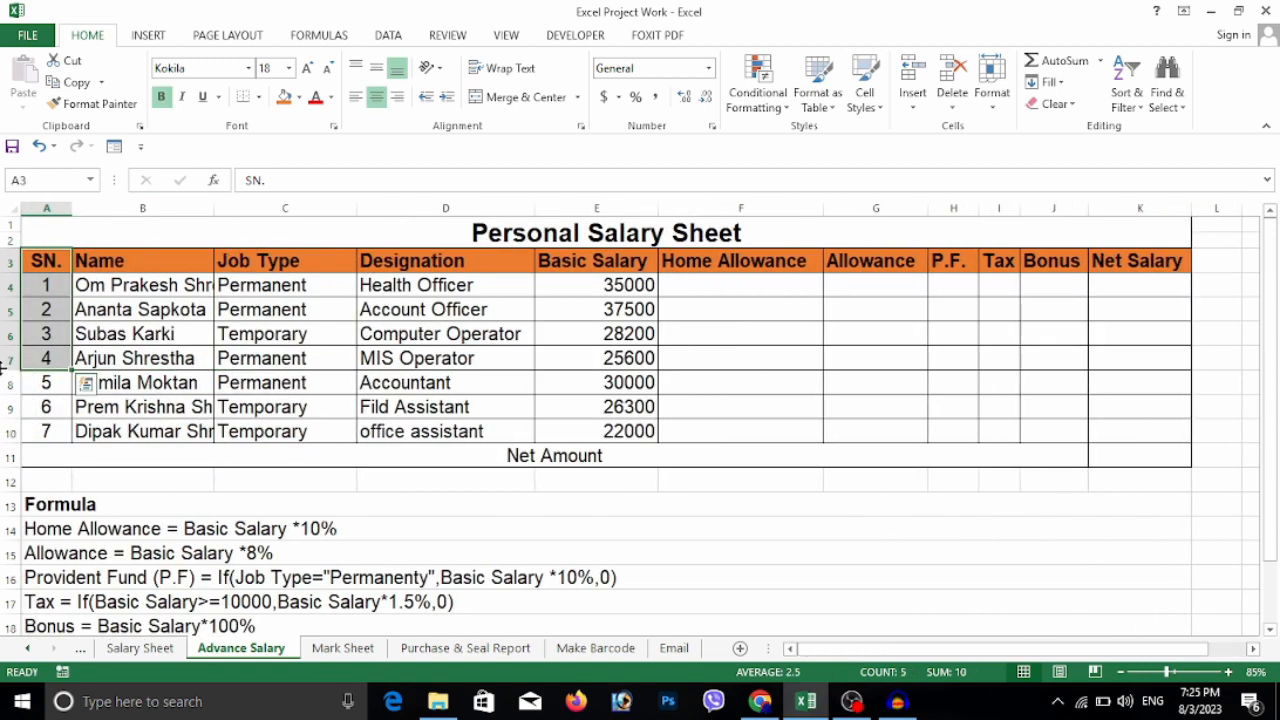
pyautogui.click(62, 256)
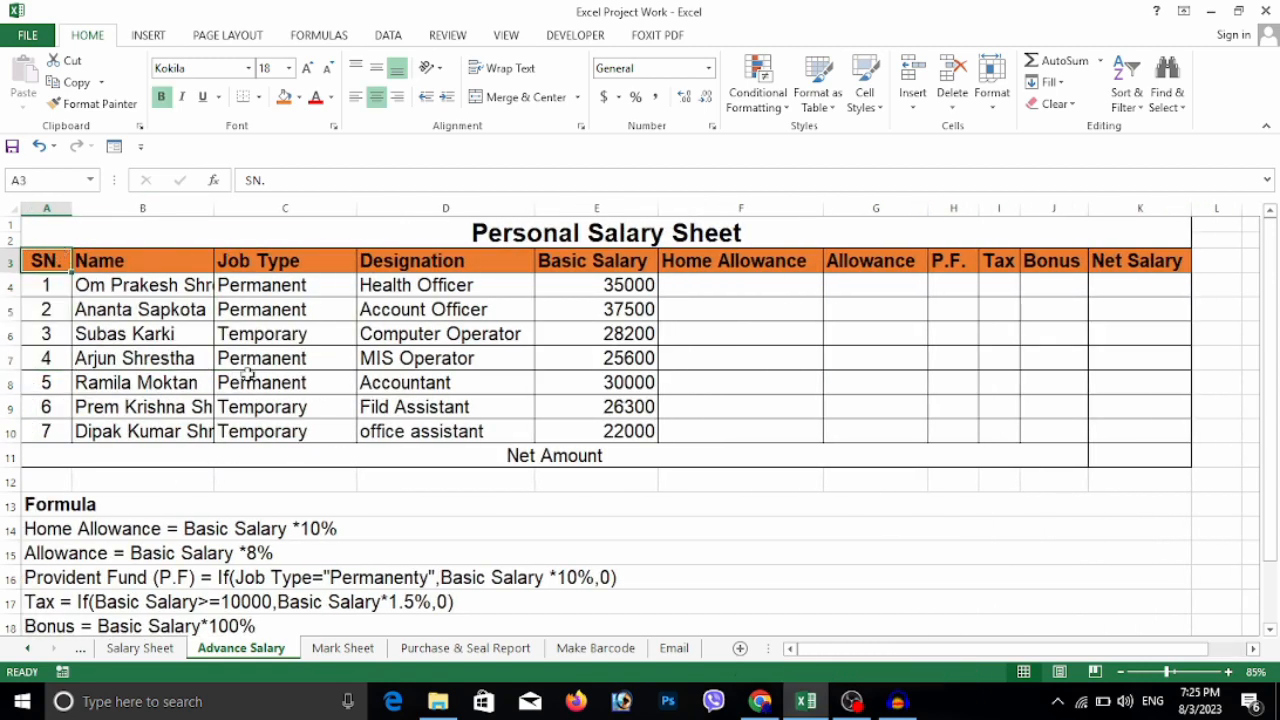
pyautogui.click(172, 258)
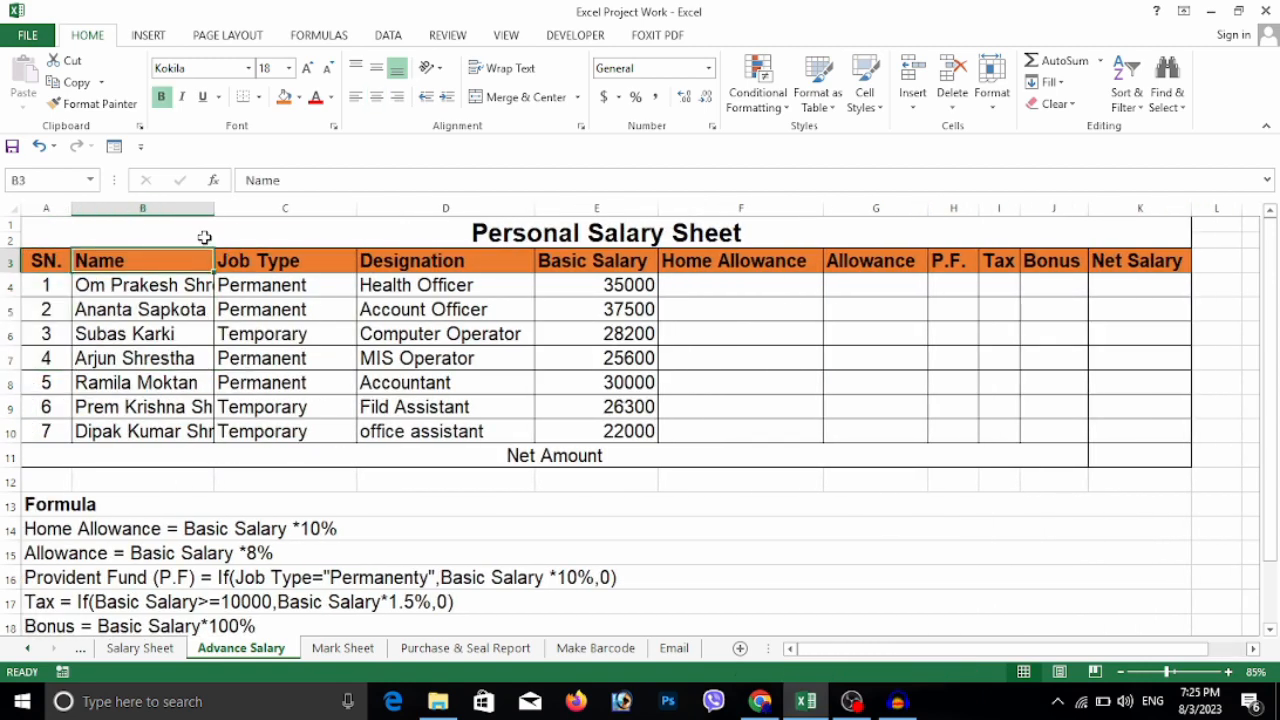
pyautogui.click(298, 257)
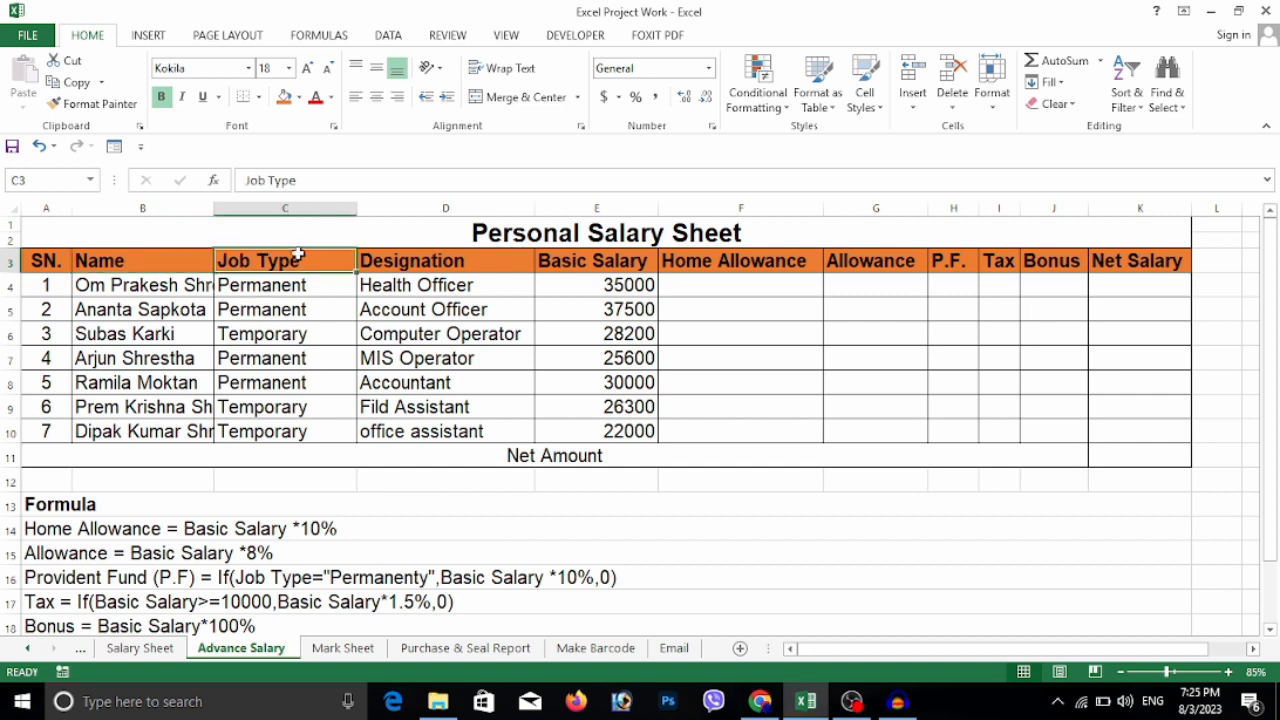
pyautogui.click(410, 266)
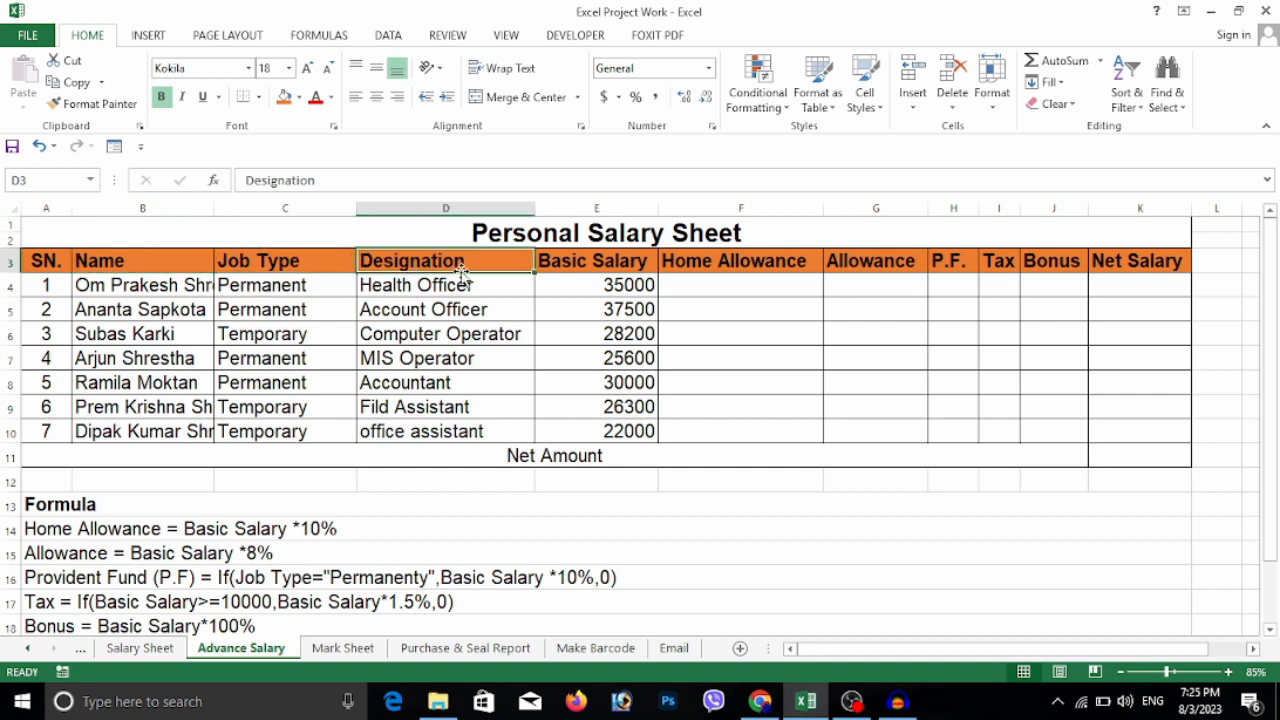
pyautogui.click(644, 262)
pyautogui.click(698, 264)
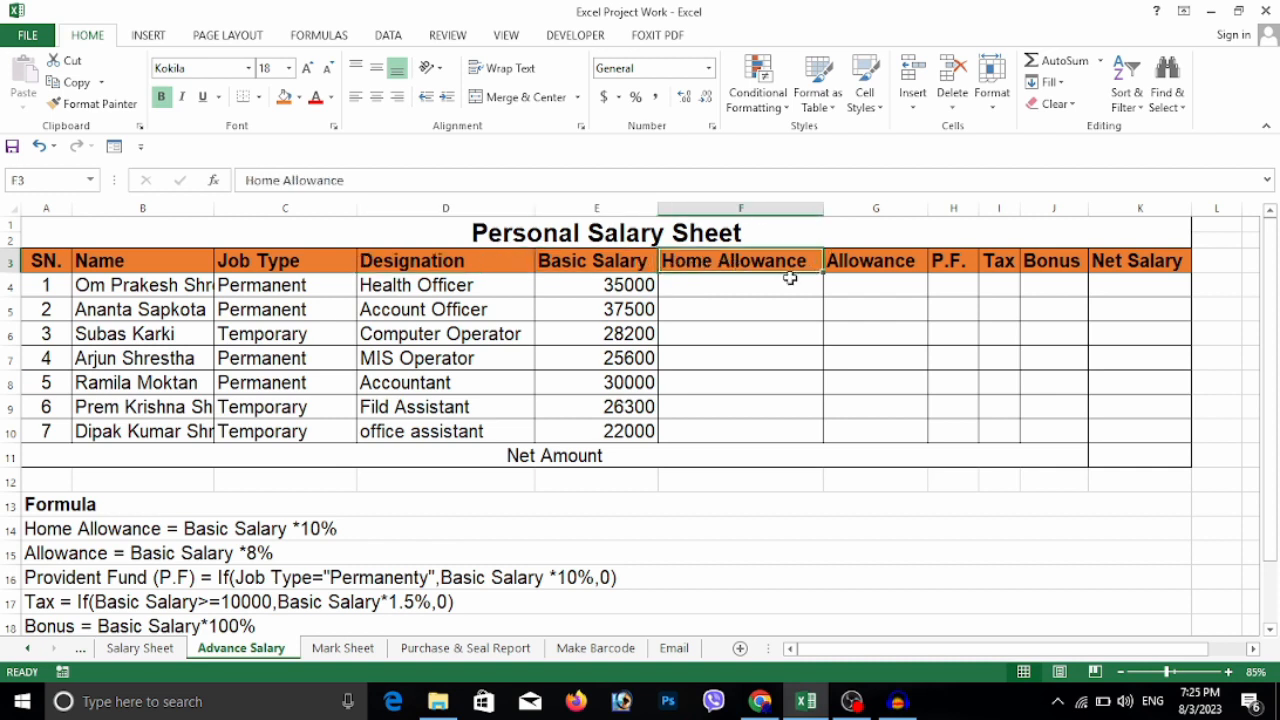
pyautogui.click(882, 266)
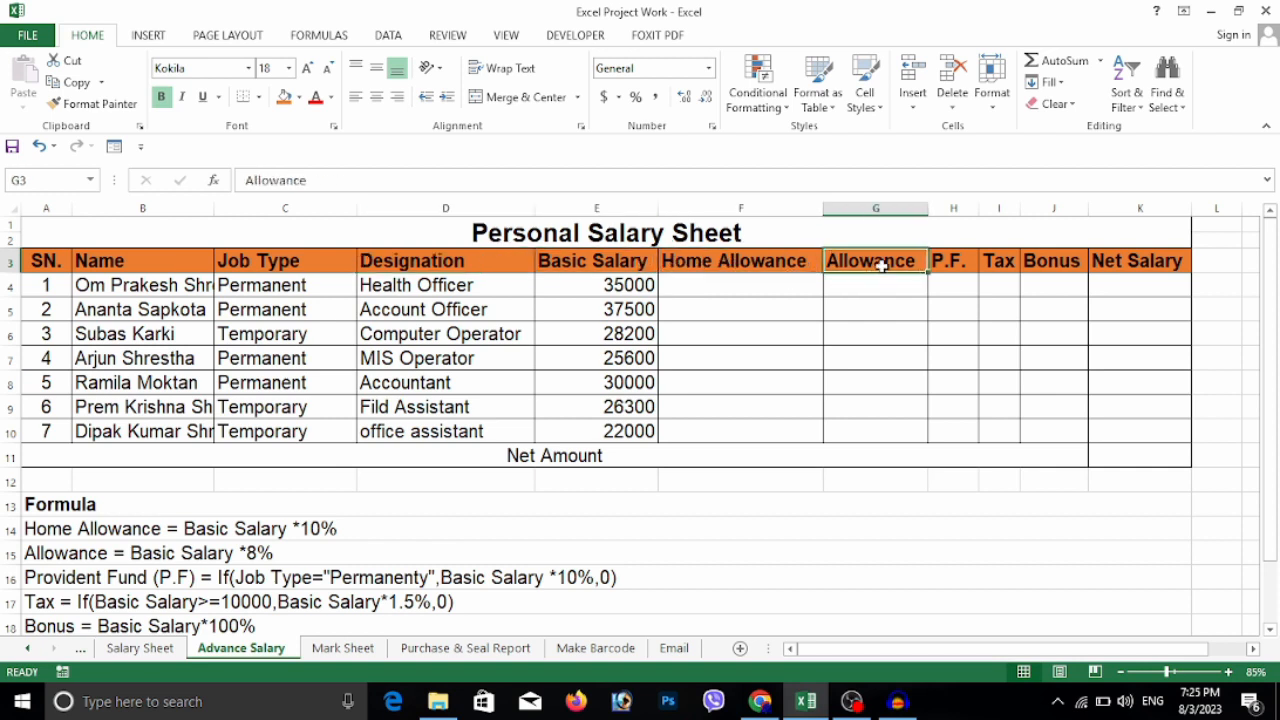
pyautogui.click(947, 266)
pyautogui.click(997, 262)
pyautogui.click(1052, 262)
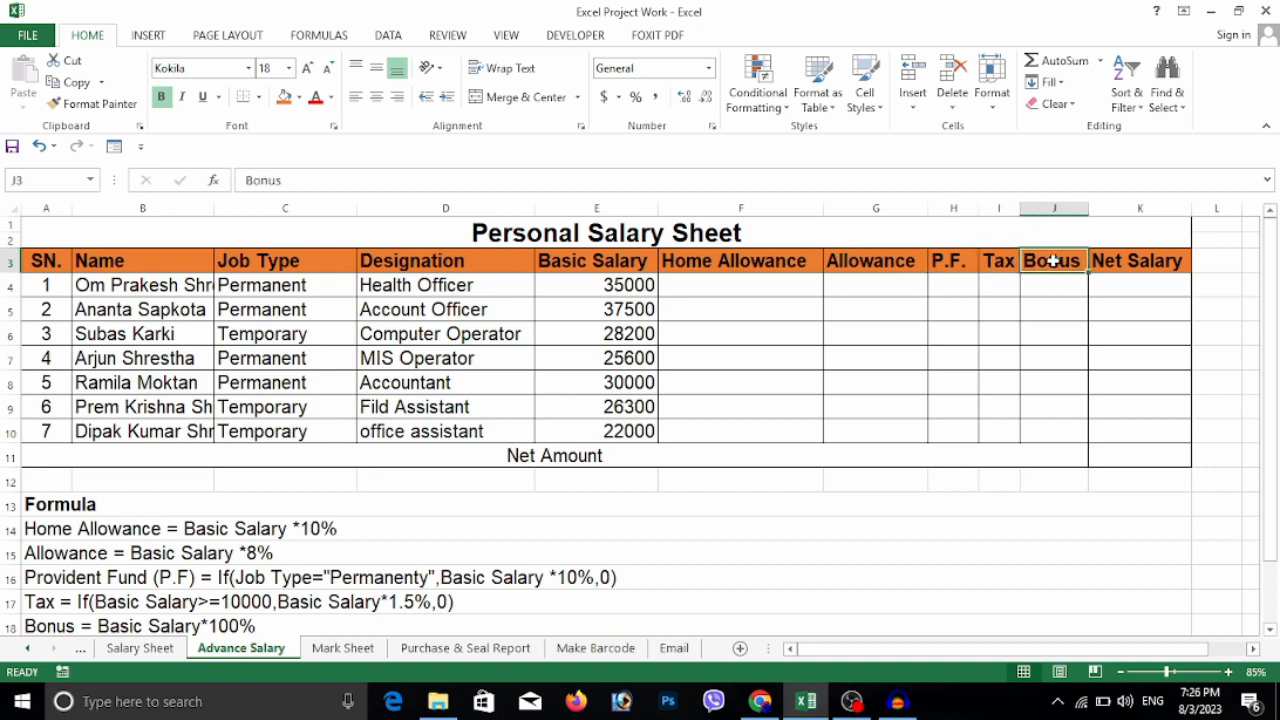
pyautogui.click(1127, 263)
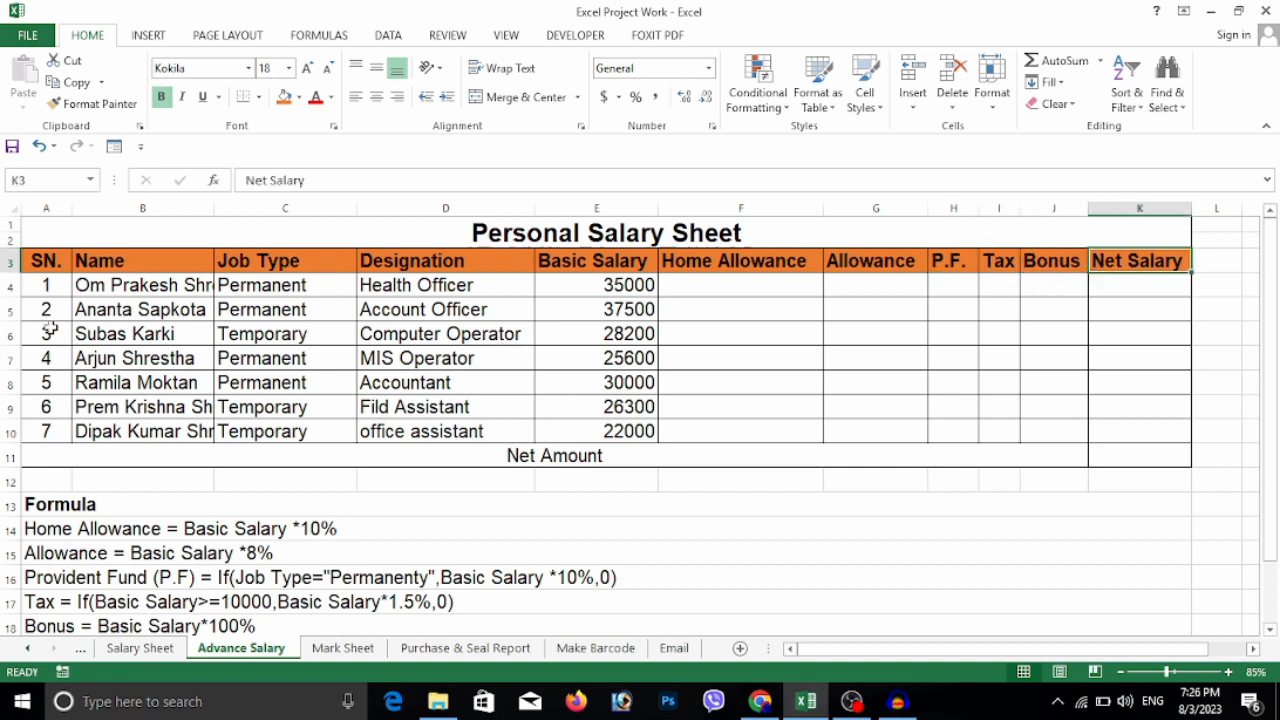
# Review the employee and basic salary columns and the blank allowance, P.F., tax, bonus and net salary cells F4:K10
pyautogui.click(54, 258)
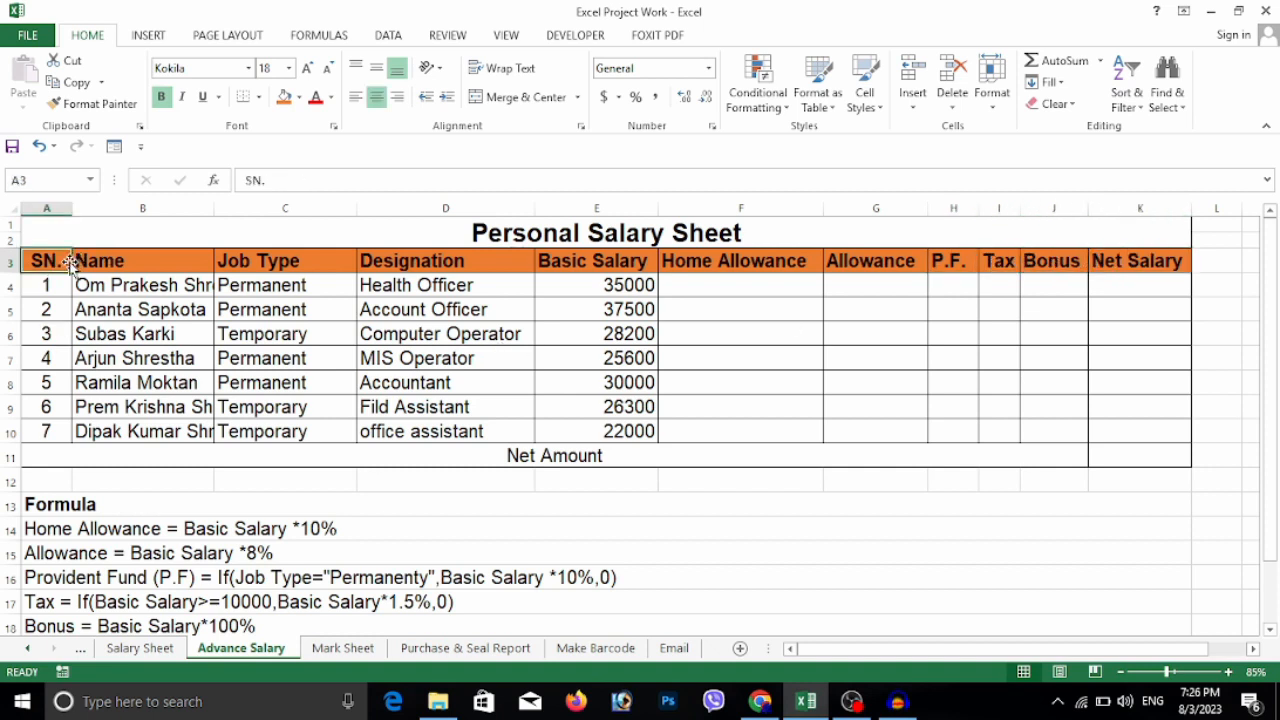
pyautogui.click(114, 263)
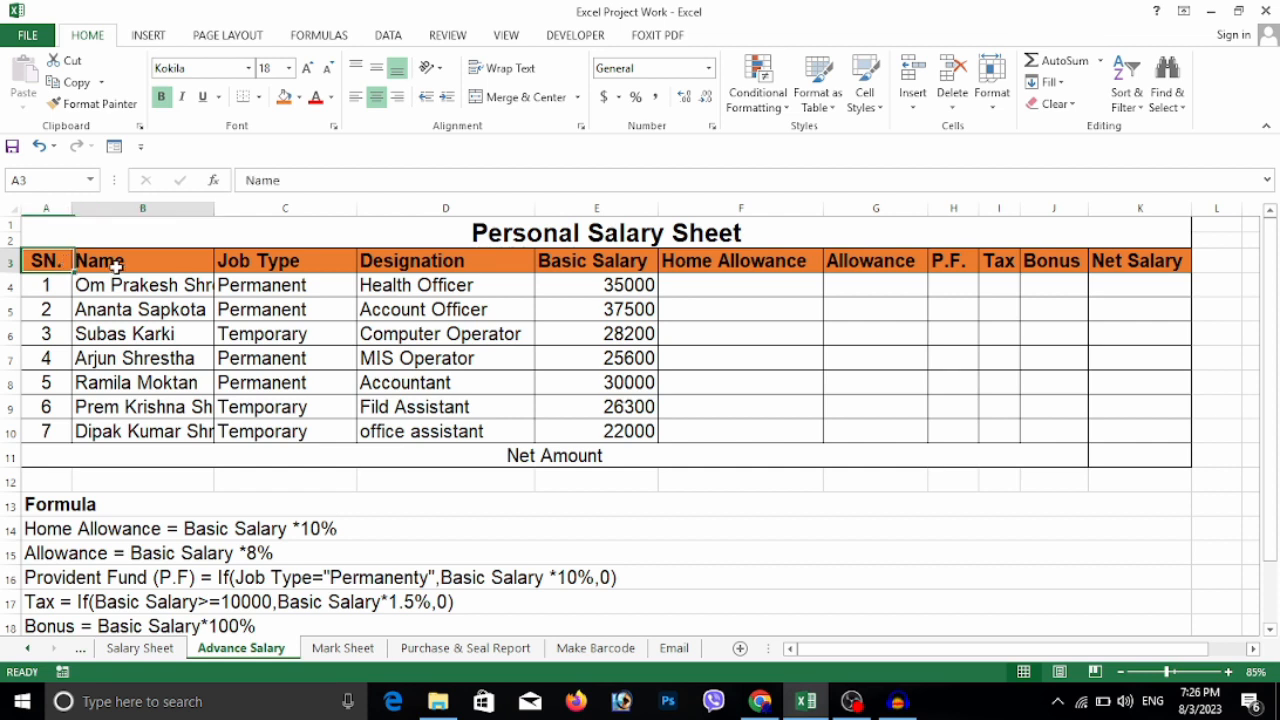
pyautogui.click(290, 260)
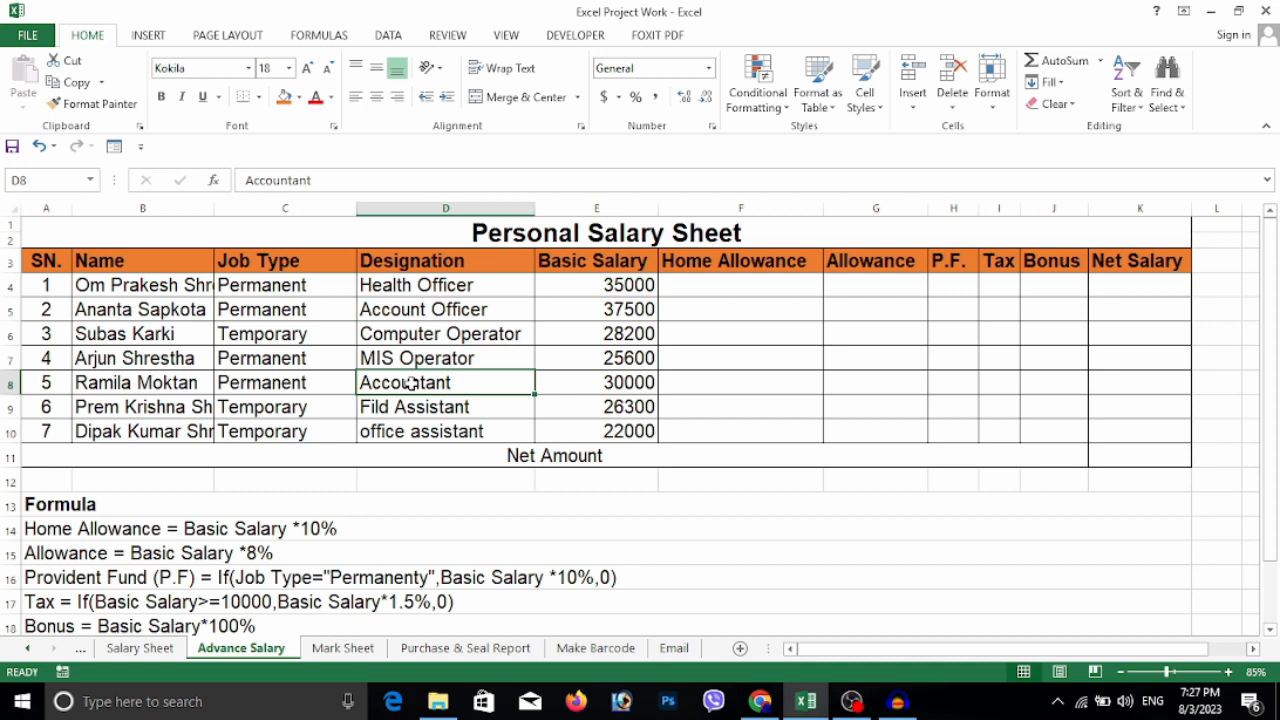
pyautogui.click(620, 285)
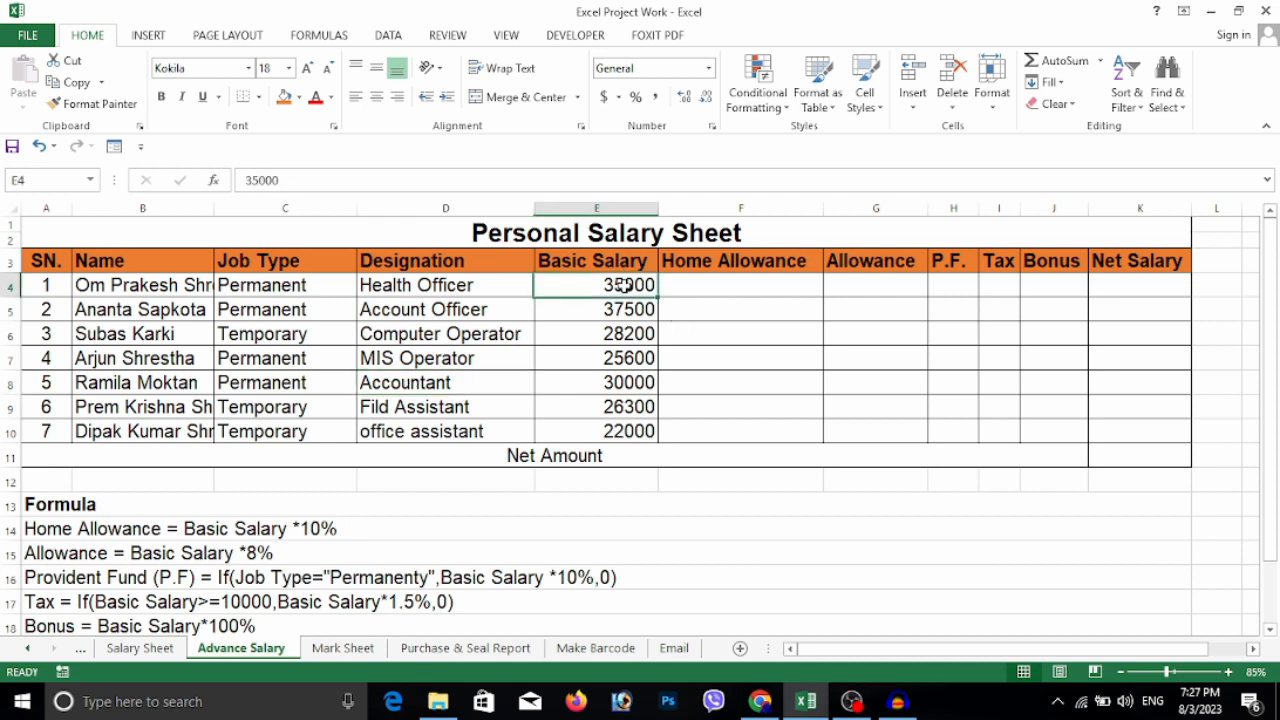
pyautogui.click(749, 261)
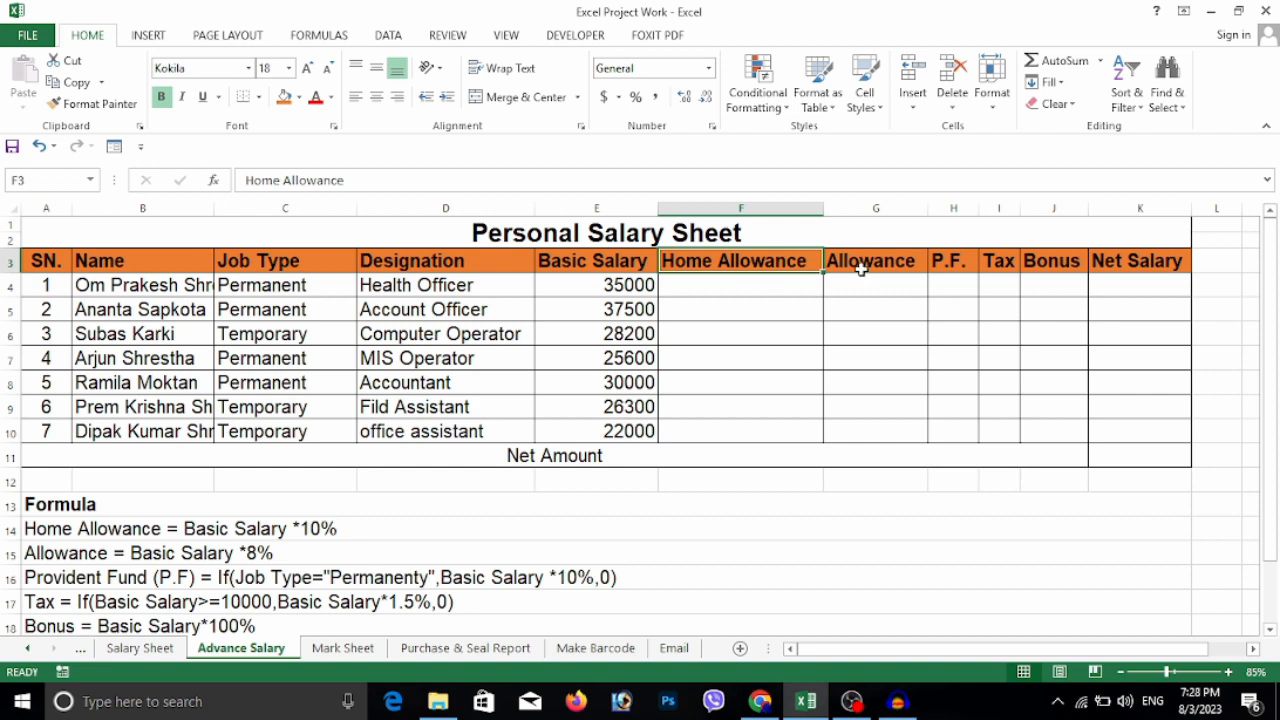
pyautogui.click(862, 270)
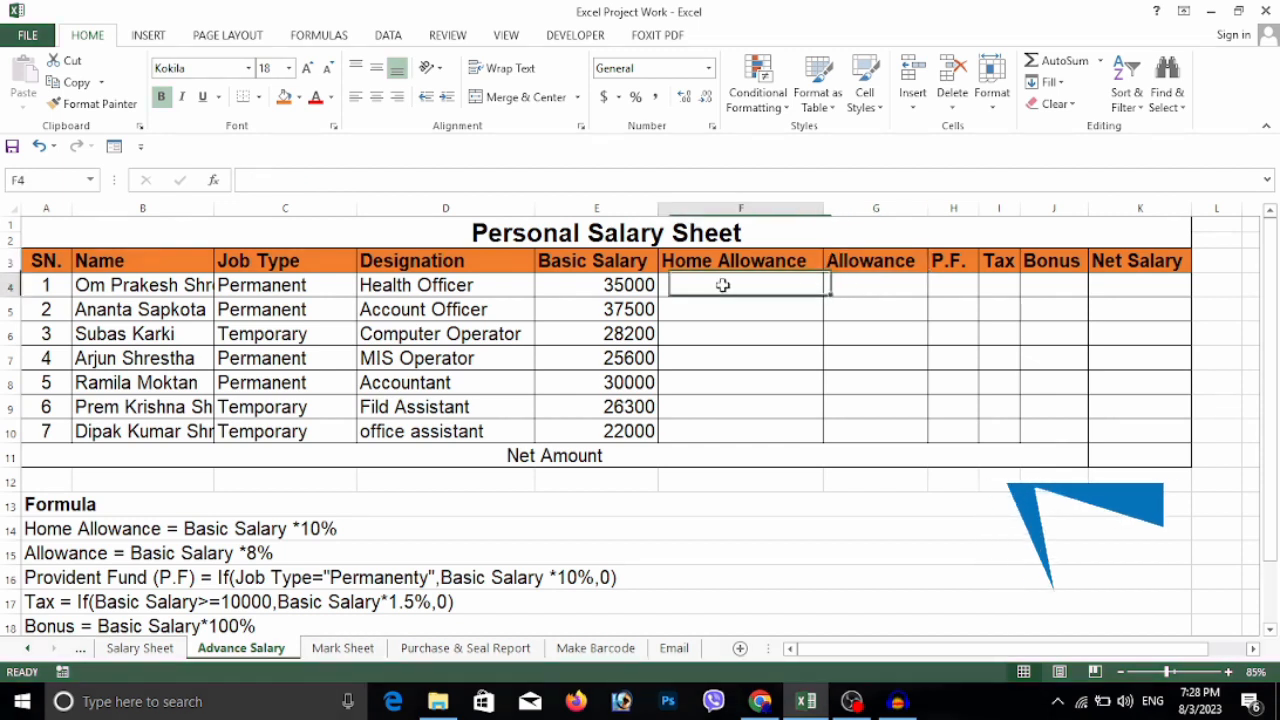
pyautogui.moveTo(737, 289); pyautogui.dragTo(1134, 429)
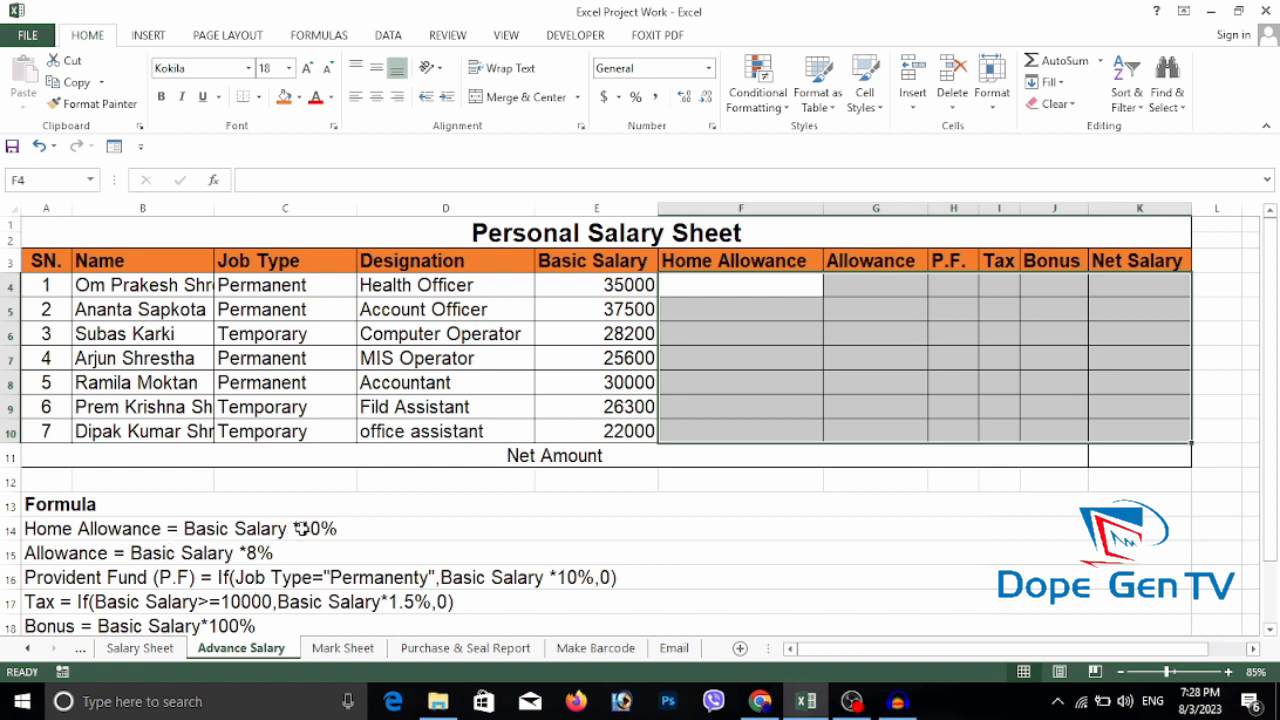
pyautogui.click(762, 358)
# Calculate the first employee's Home Allowance in F4 with the formula =E4*10%
pyautogui.click(755, 289)
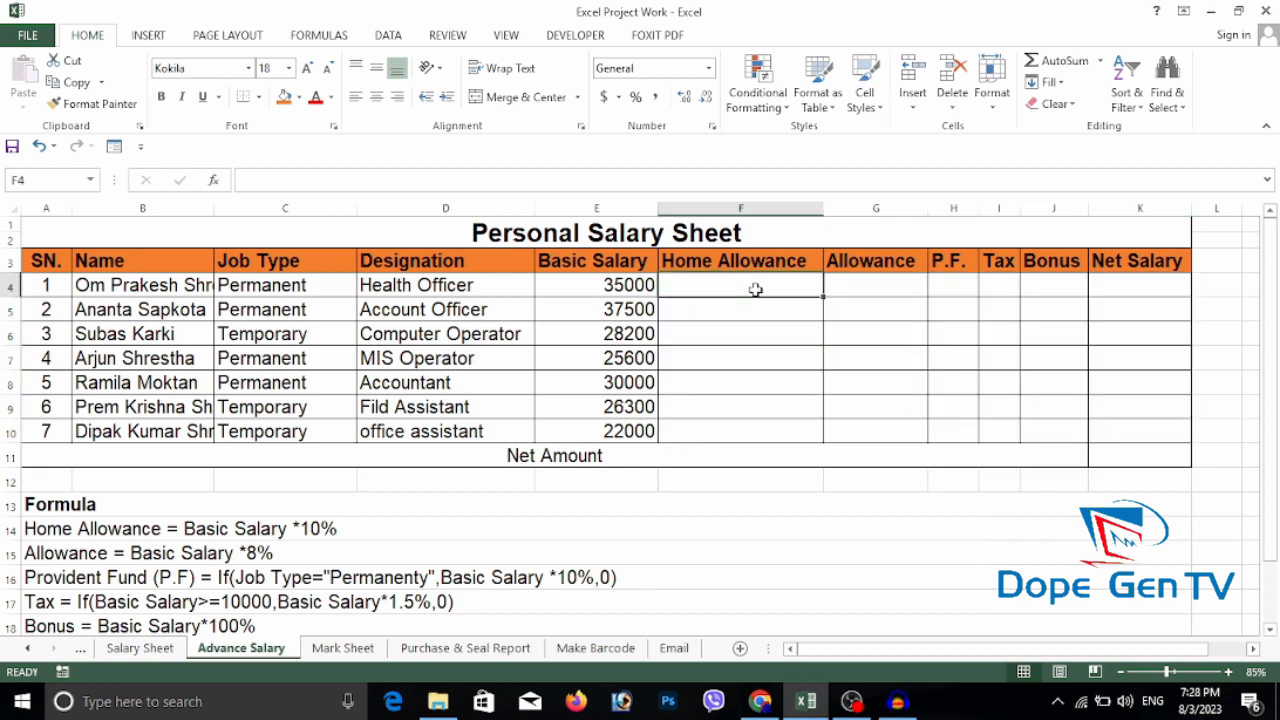
pyautogui.write('=')
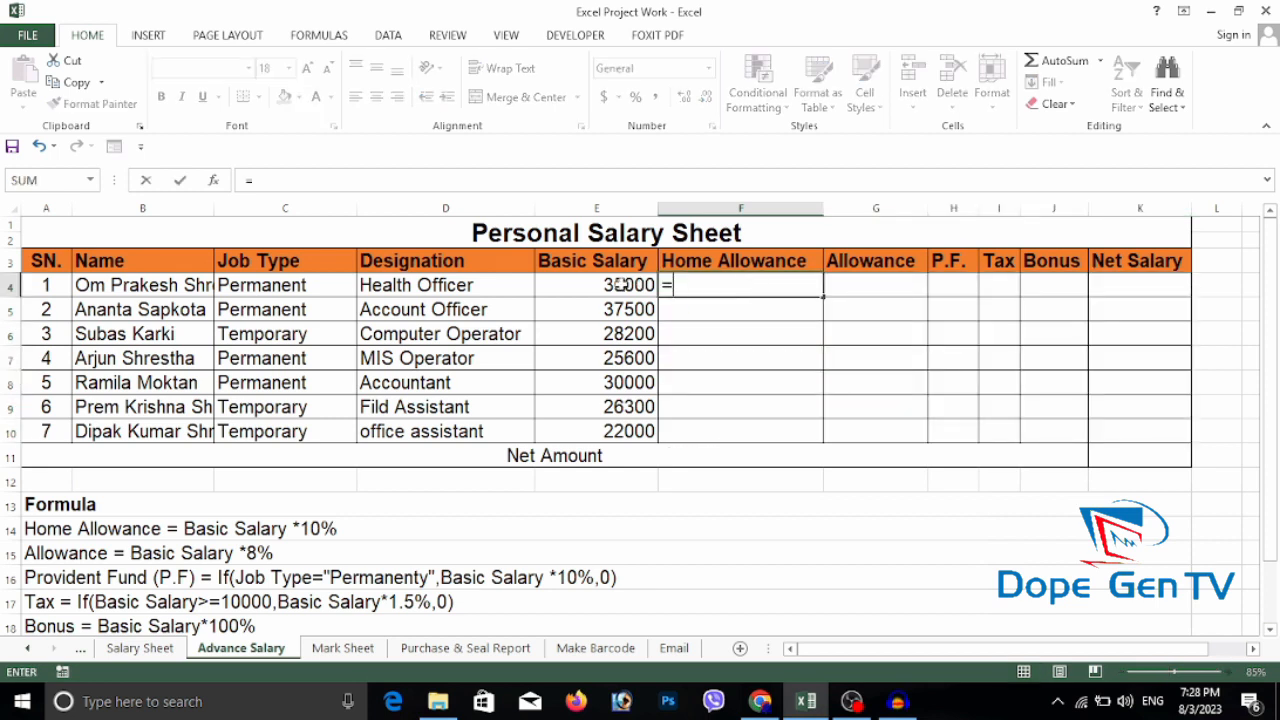
pyautogui.click(614, 285)
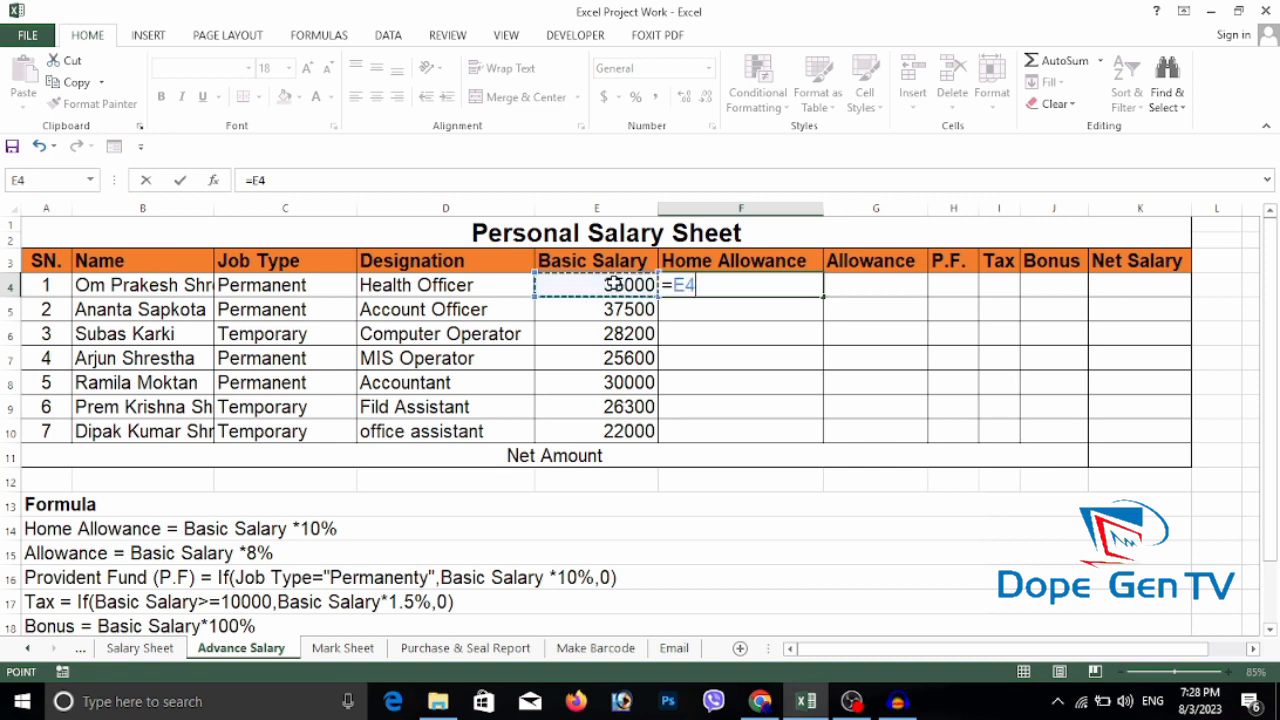
pyautogui.write('*')
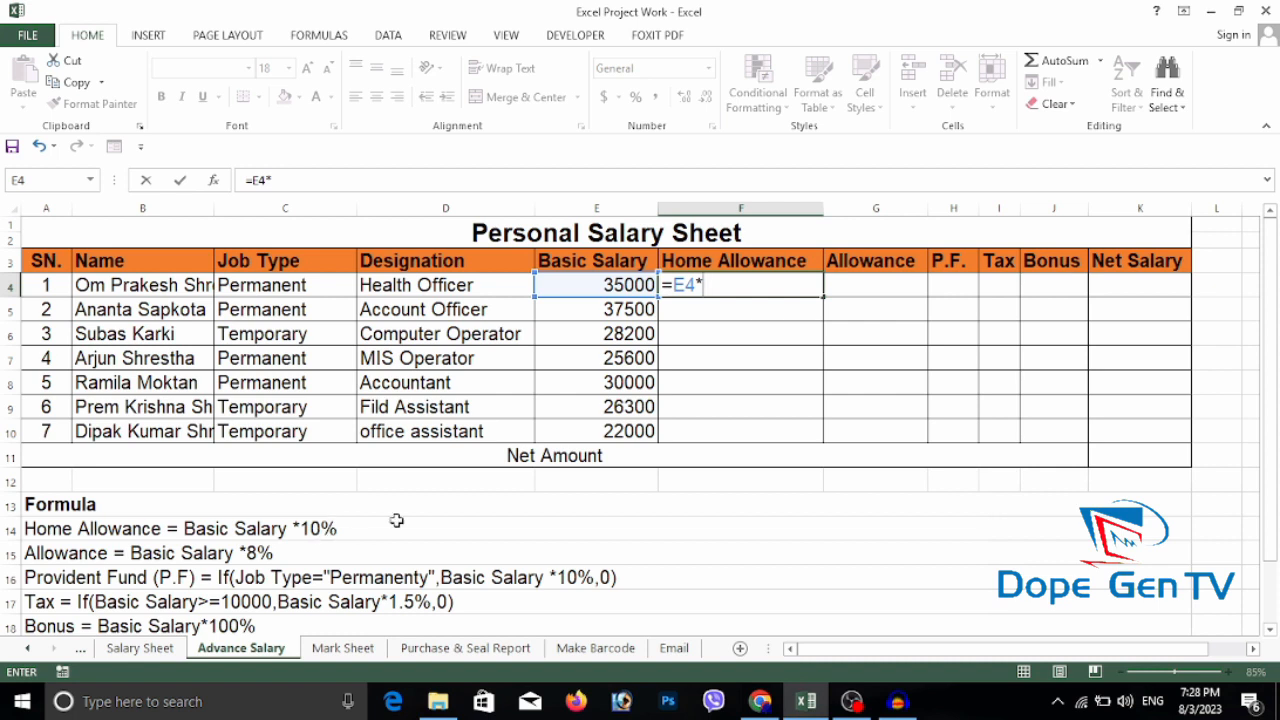
pyautogui.write('10%')
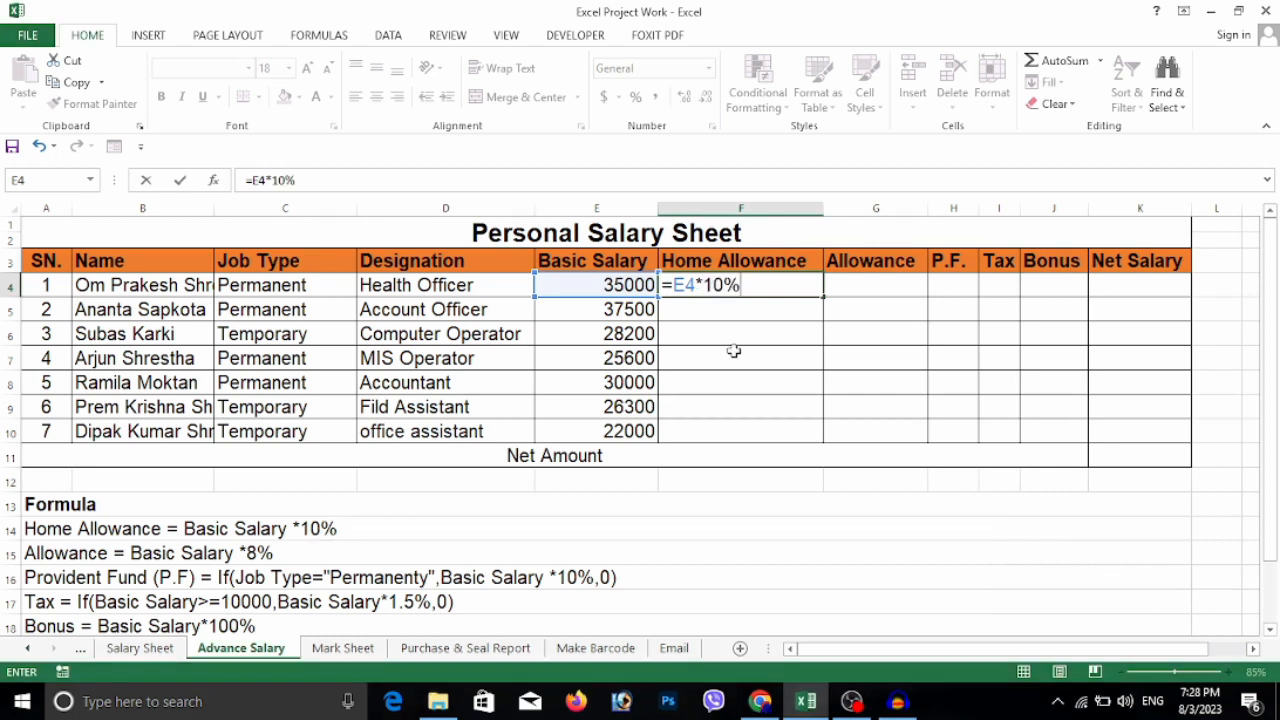
pyautogui.press('Return')
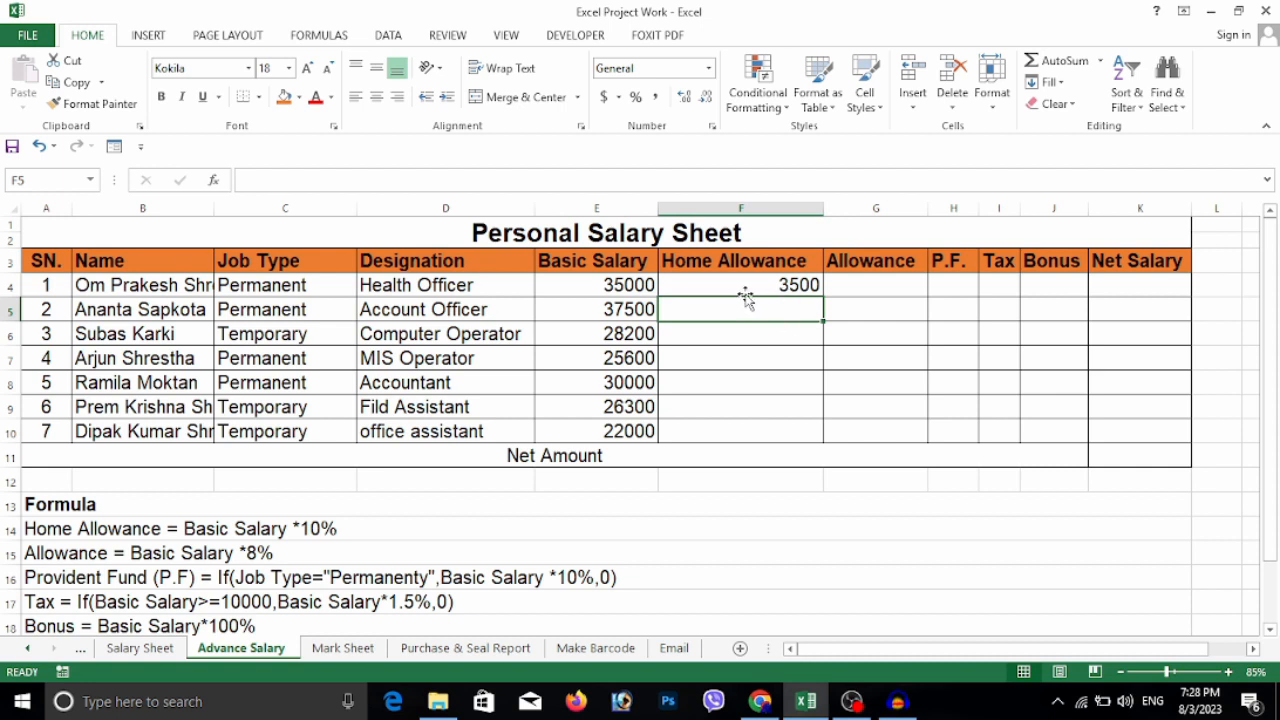
# Calculate the first employee's Allowance in G4 with the formula =E4*8%
pyautogui.click(868, 285)
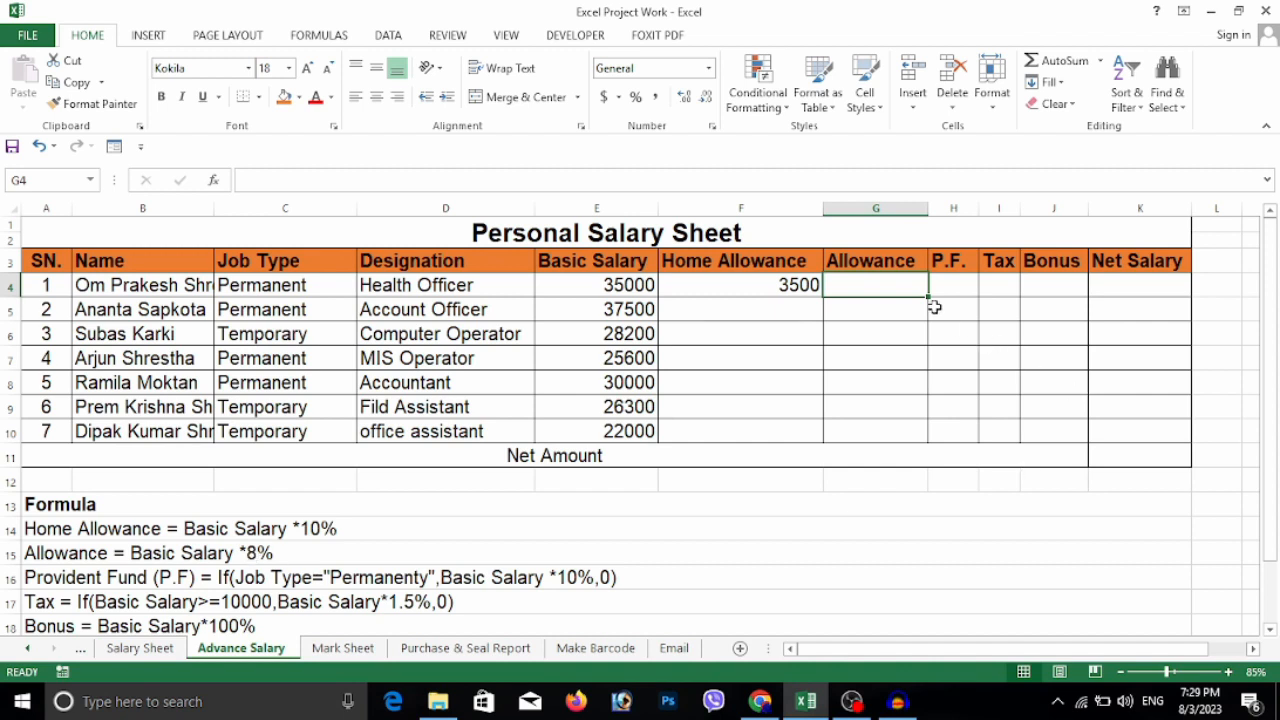
pyautogui.write('=')
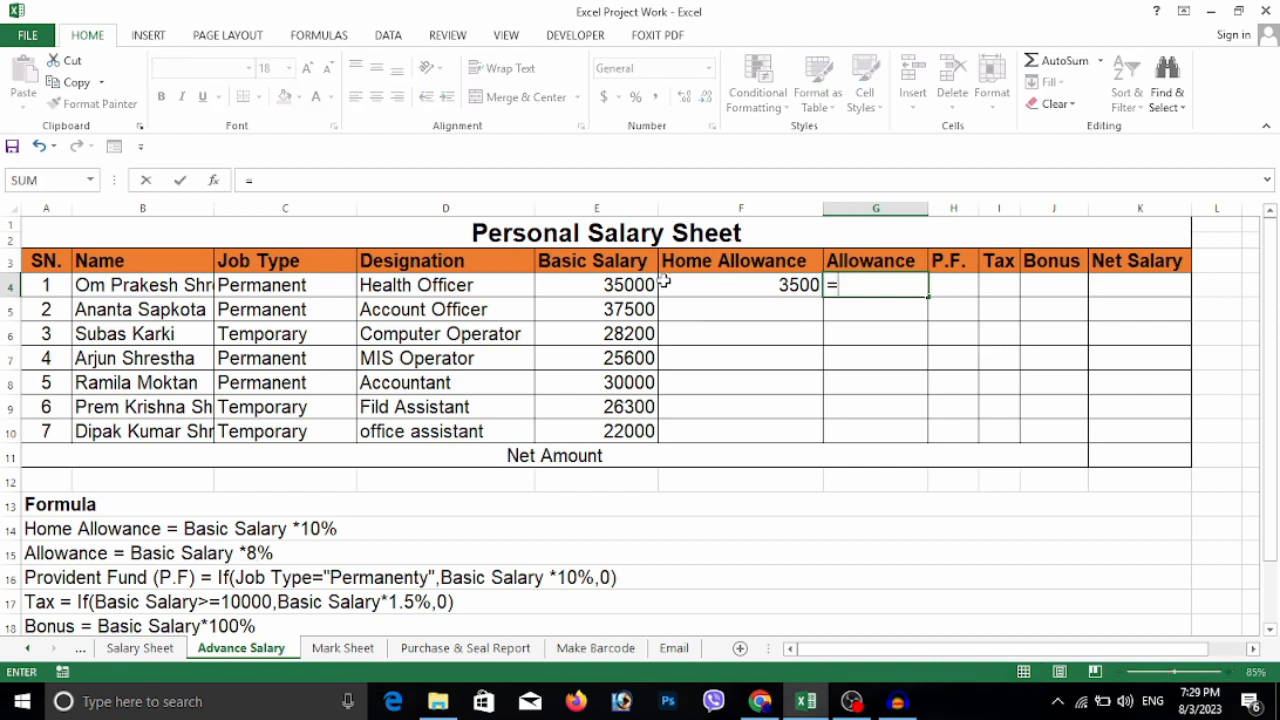
pyautogui.click(628, 285)
pyautogui.write('*8%')
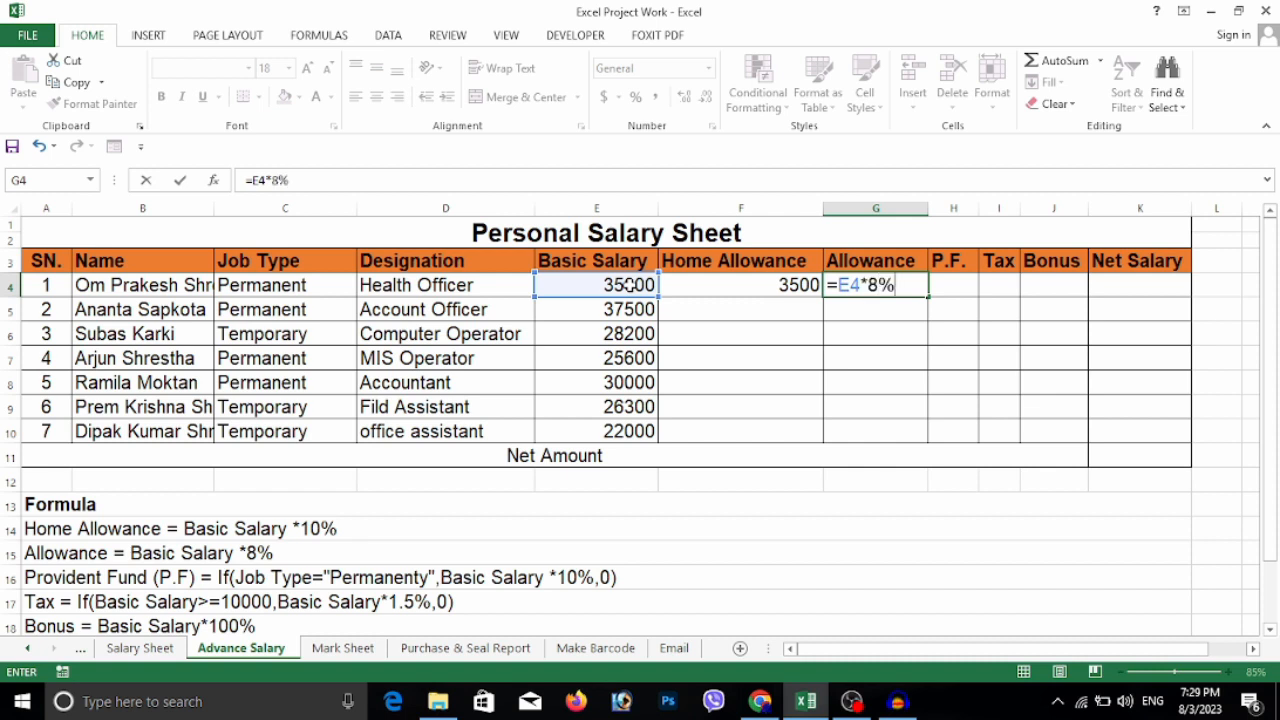
pyautogui.press('Return')
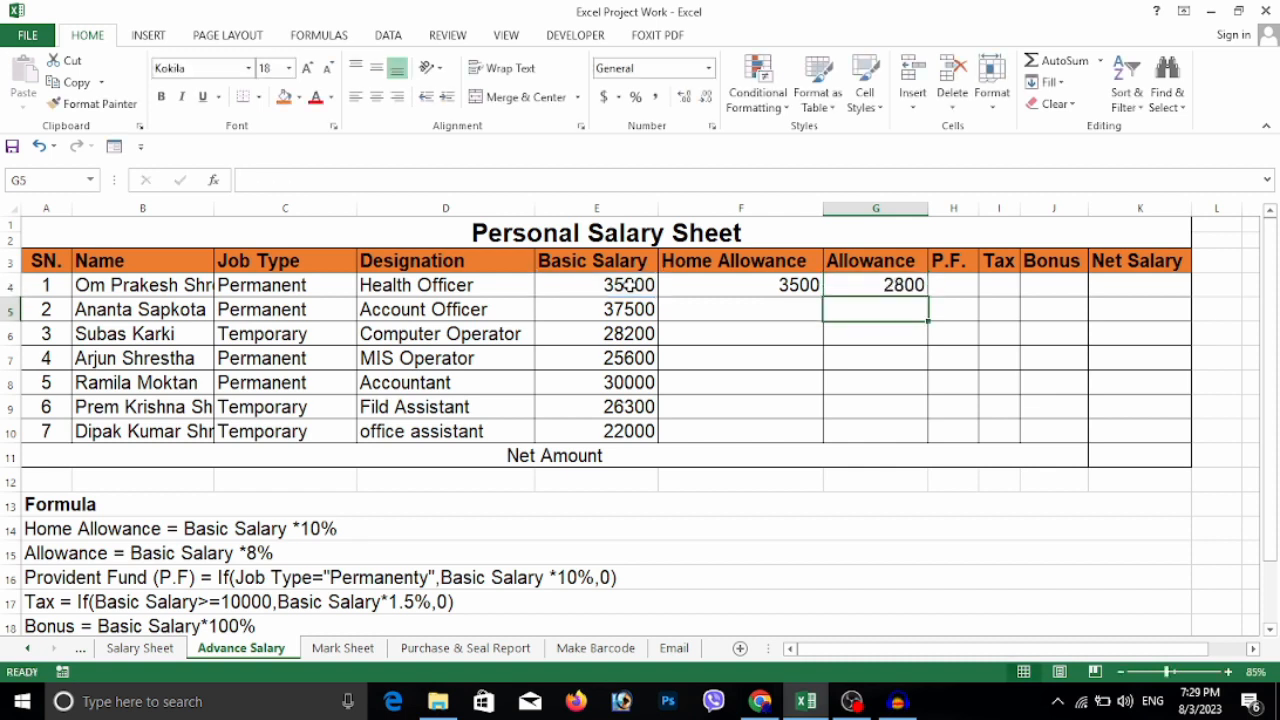
# Calculate the first employee's P.F. in H4 with the formula =IF(C4="permanent",E4*10%,0)
pyautogui.click(960, 285)
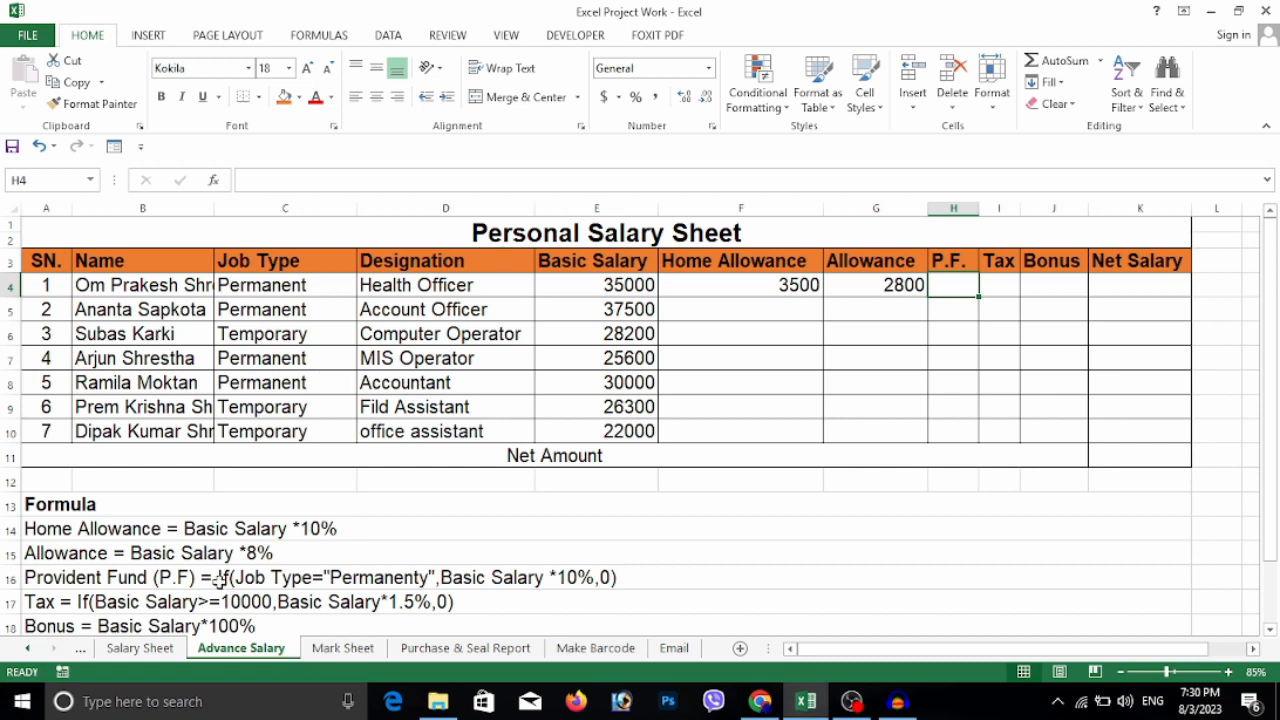
pyautogui.click(164, 577)
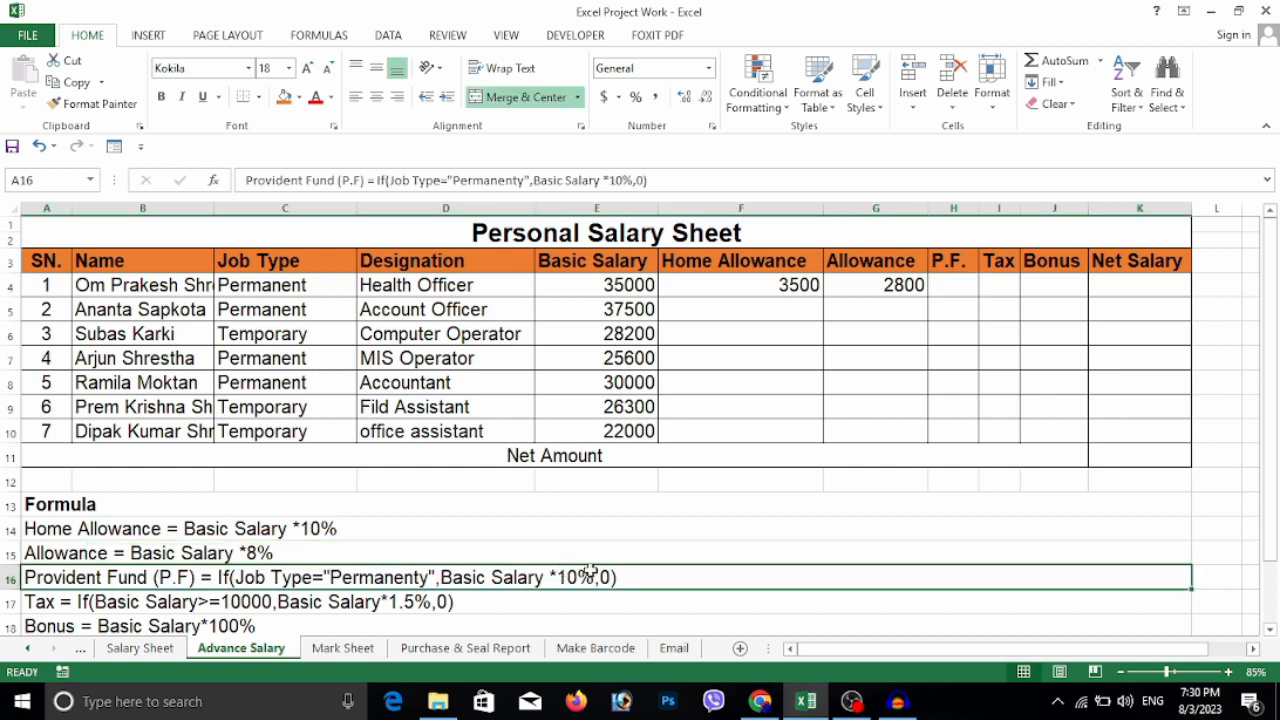
pyautogui.click(970, 285)
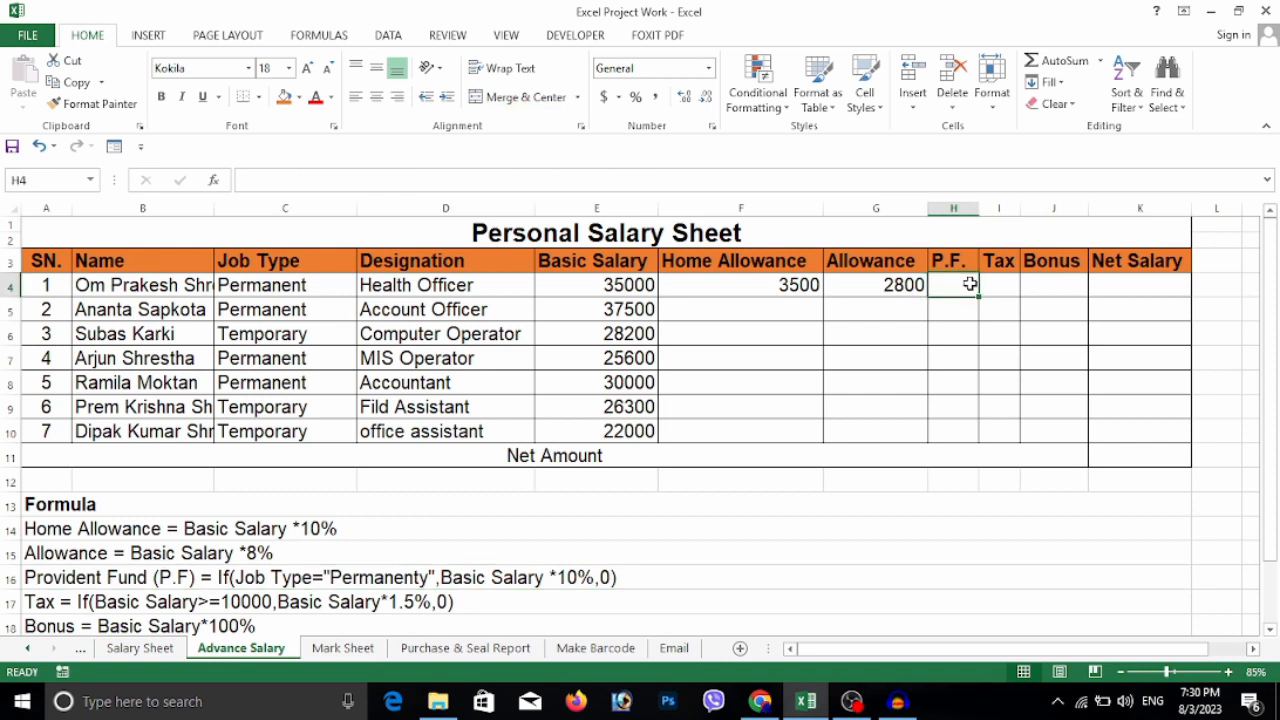
pyautogui.write('=')
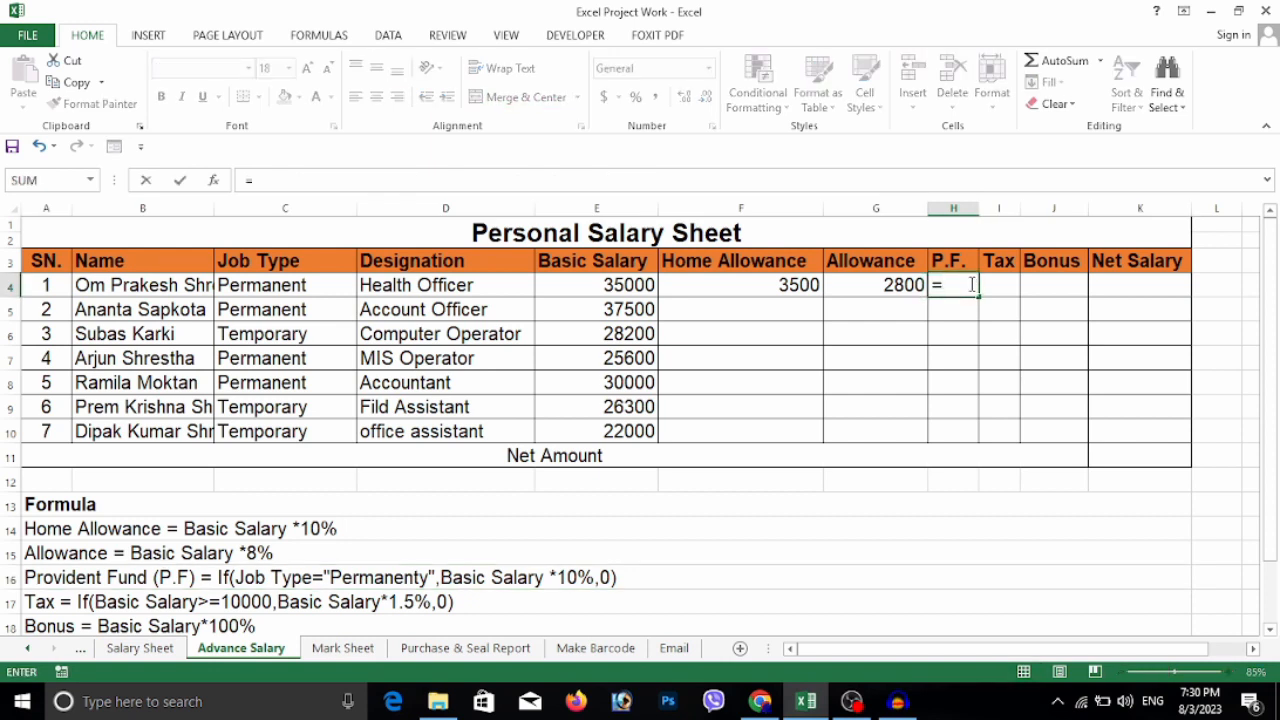
pyautogui.write('if')
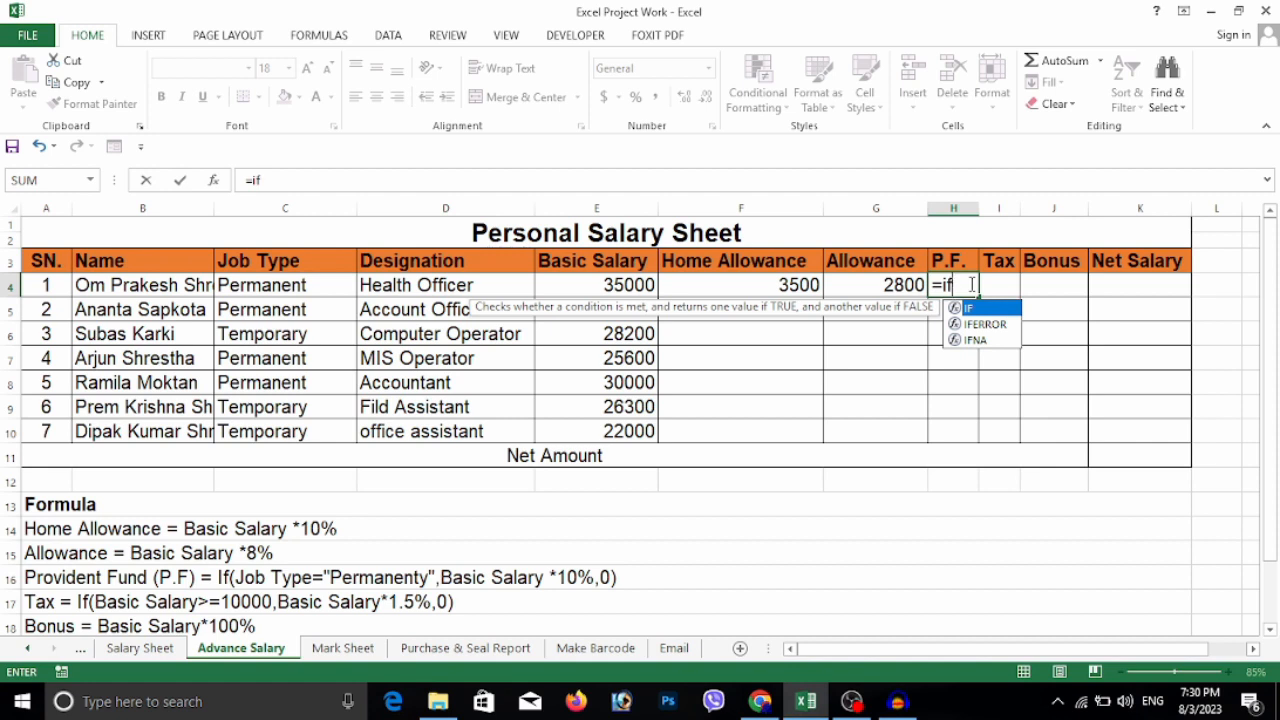
pyautogui.write('(')
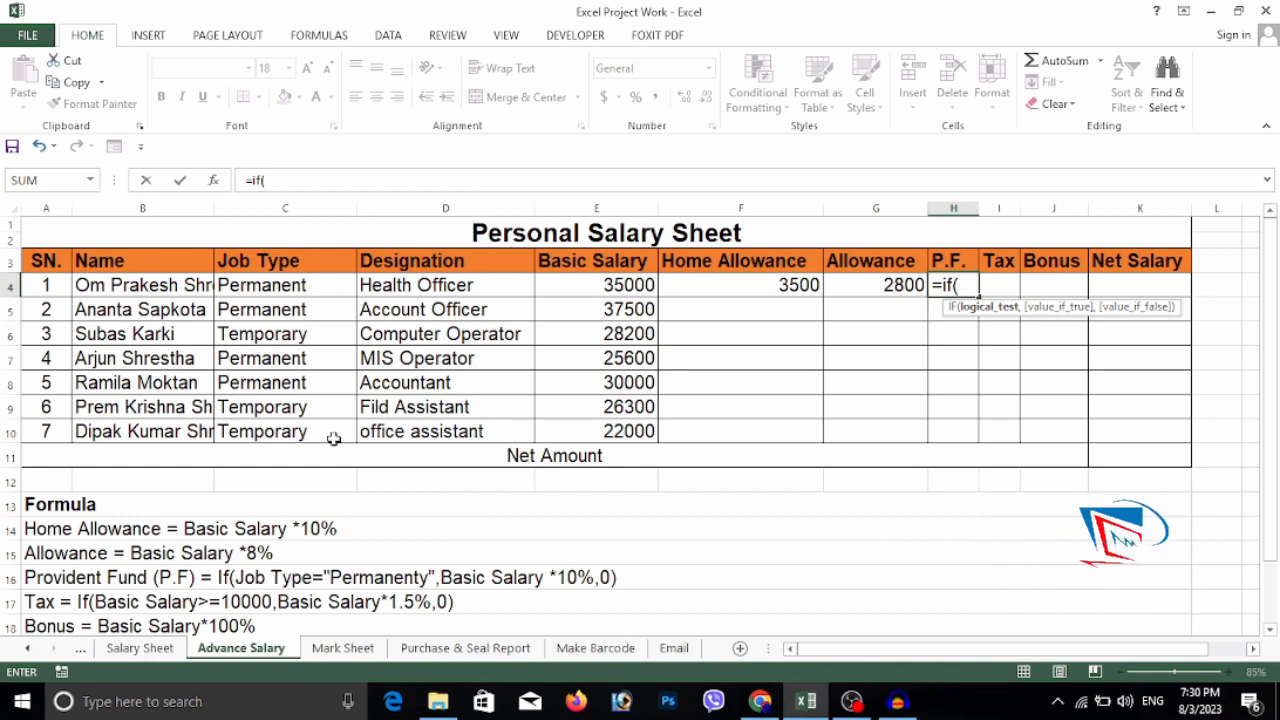
pyautogui.click(270, 289)
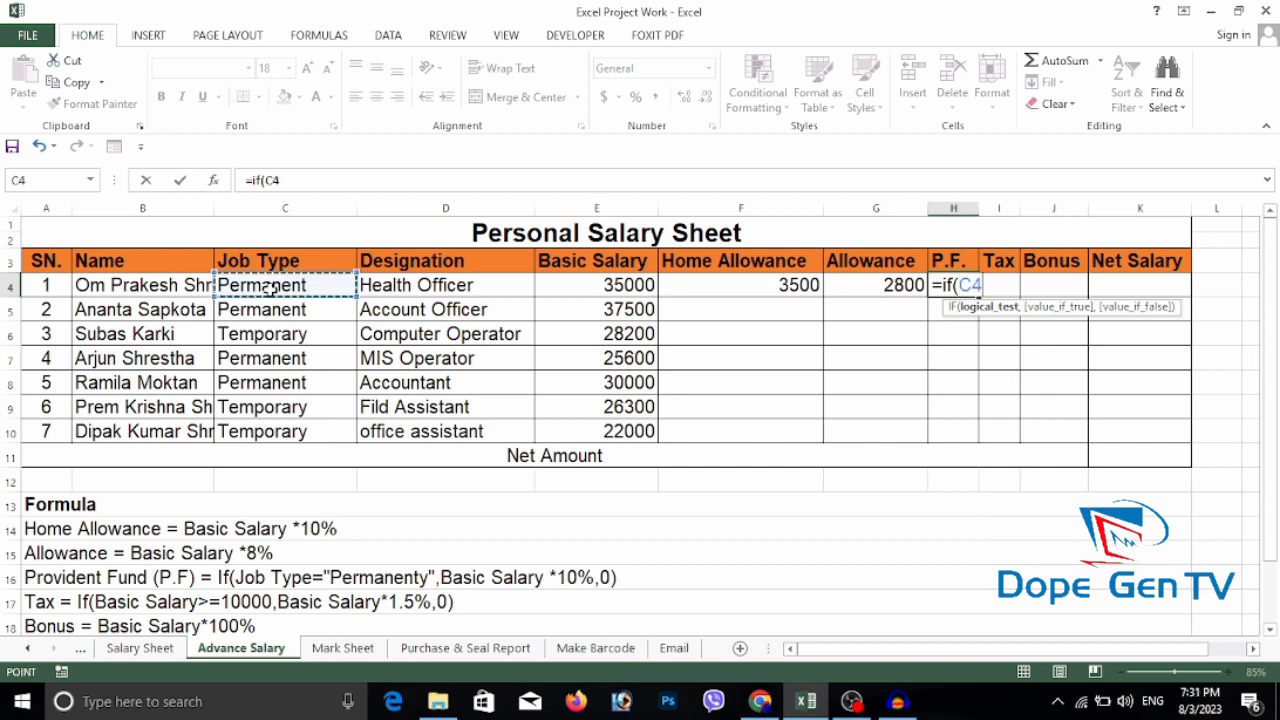
pyautogui.write('=')
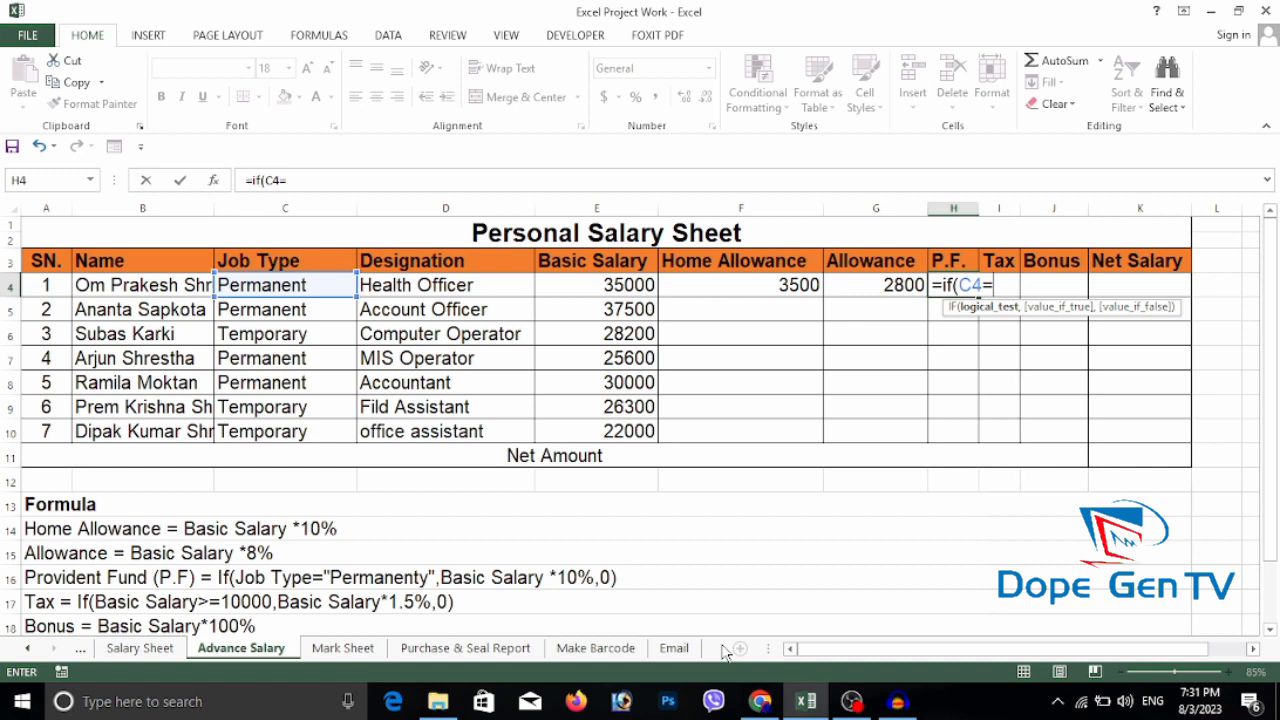
pyautogui.write('"permanent')
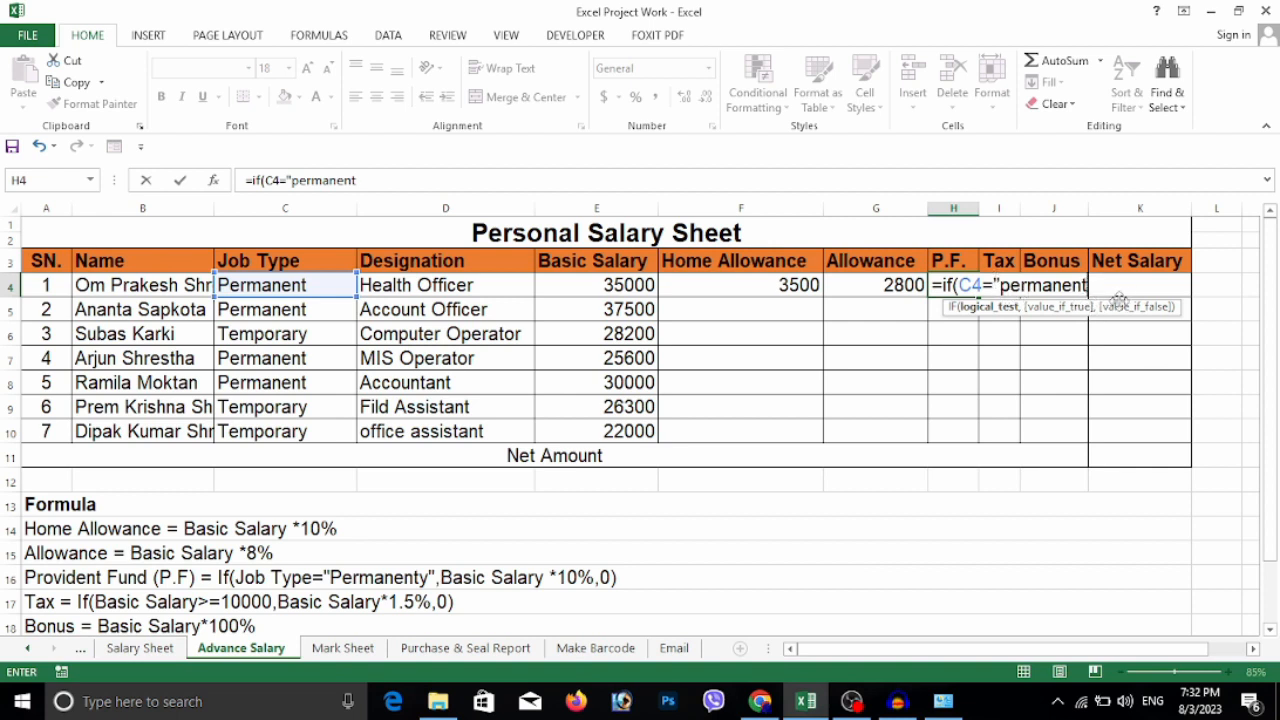
pyautogui.write('"')
pyautogui.write(',')
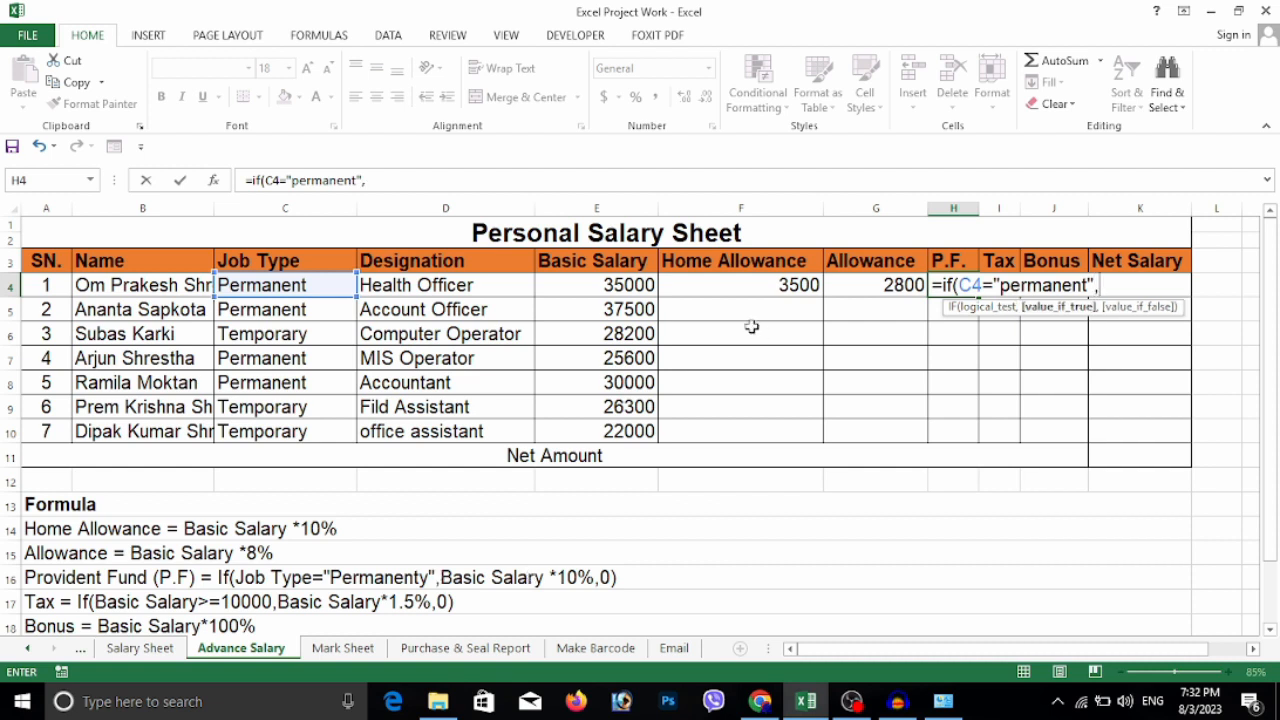
pyautogui.click(623, 284)
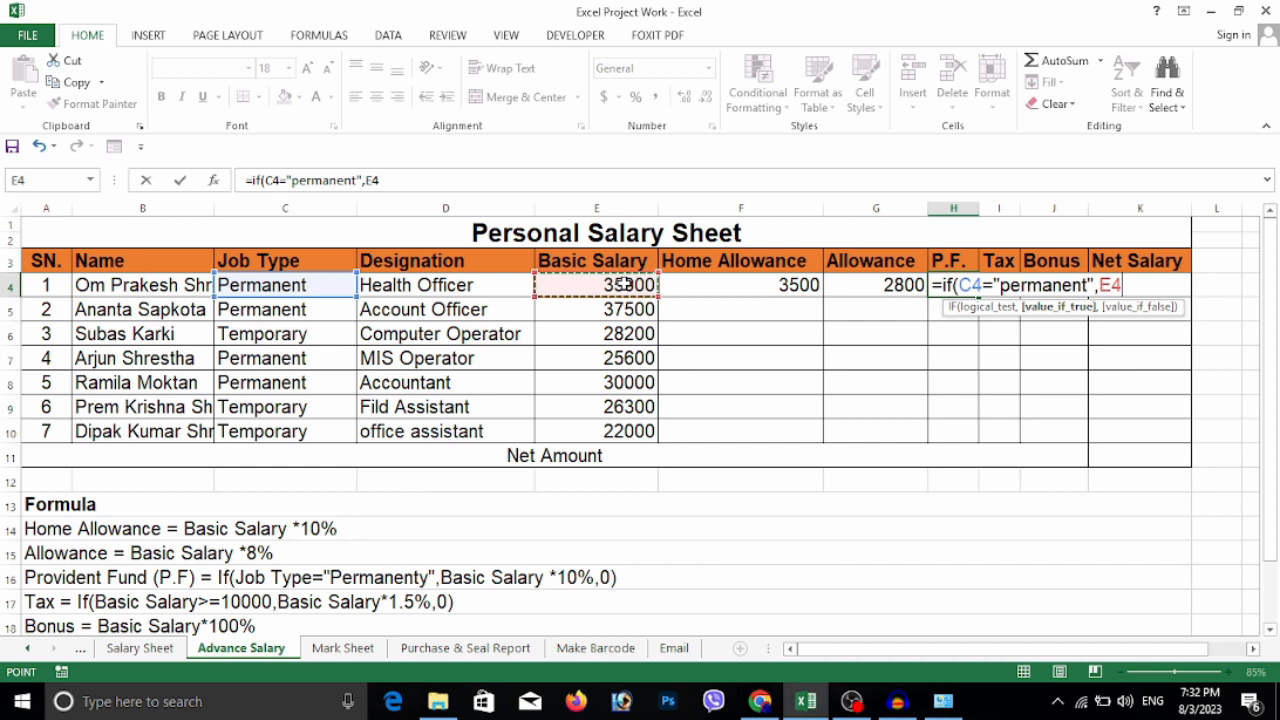
pyautogui.write('*')
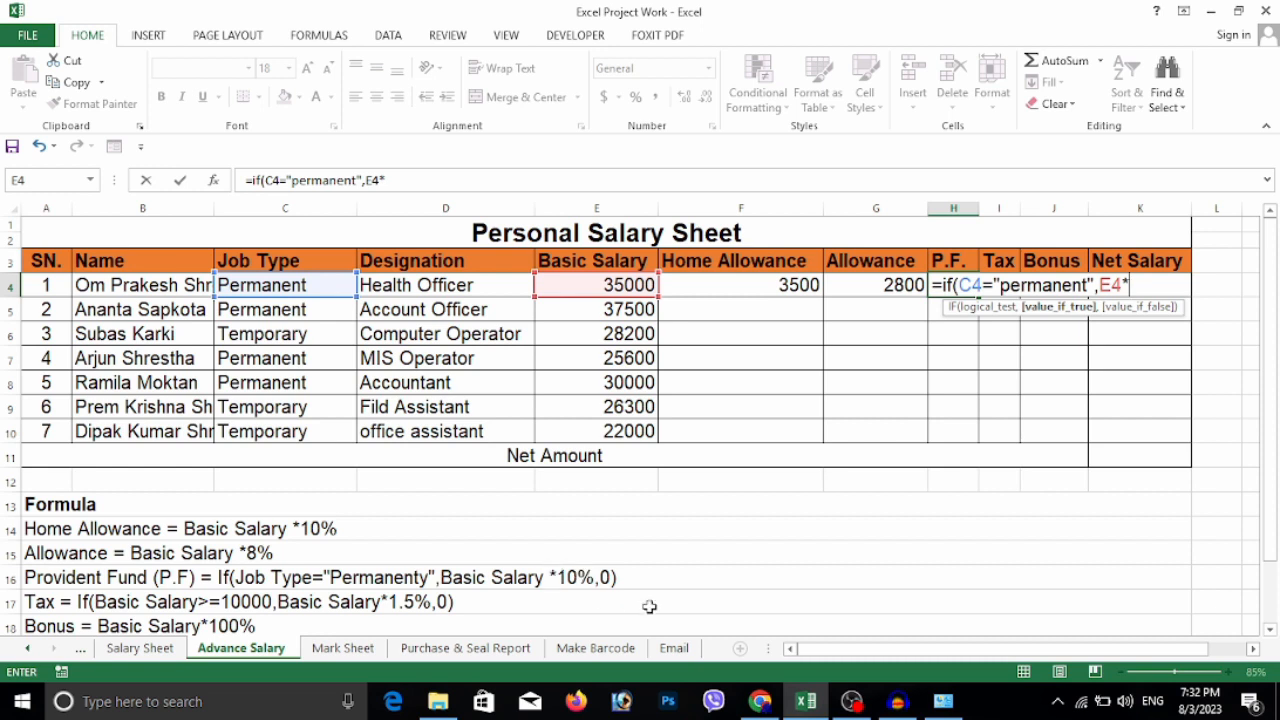
pyautogui.write('10%')
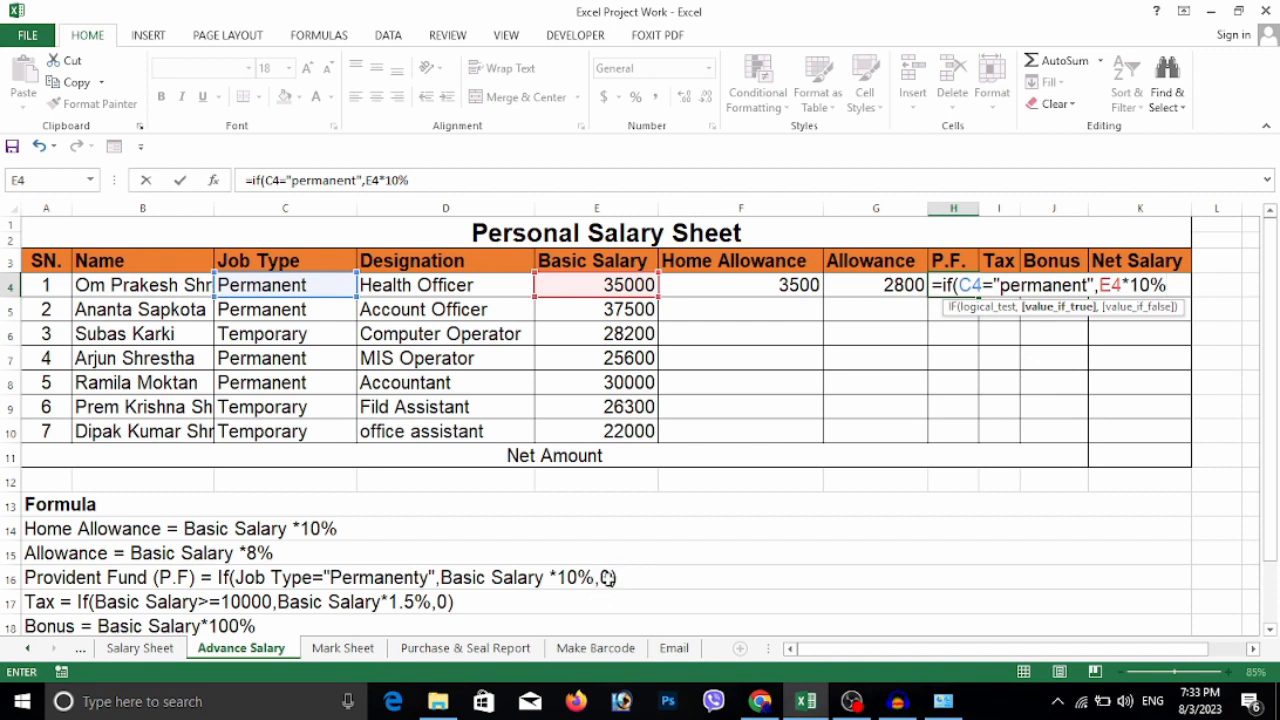
pyautogui.write(',')
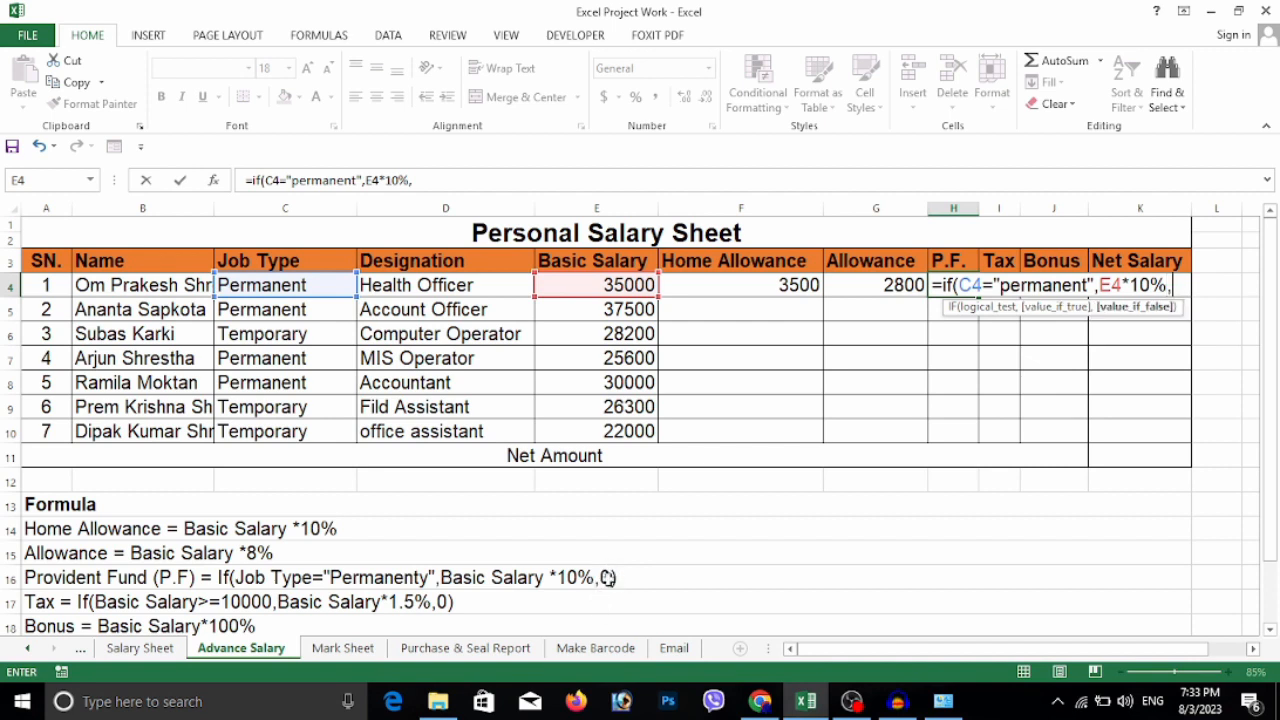
pyautogui.write('0)')
pyautogui.press('Return')
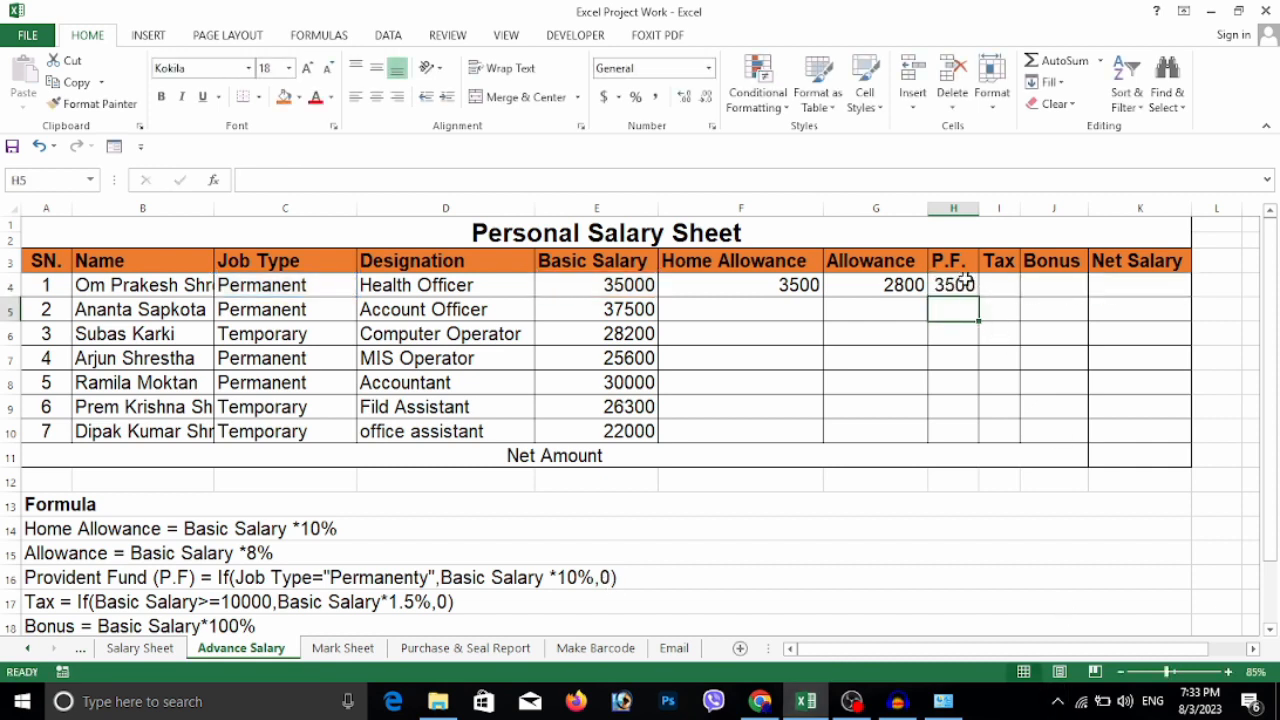
# Fill the P.F. formula from H4 down through H10 and check the temporary employees' results against their job type
pyautogui.click(966, 282)
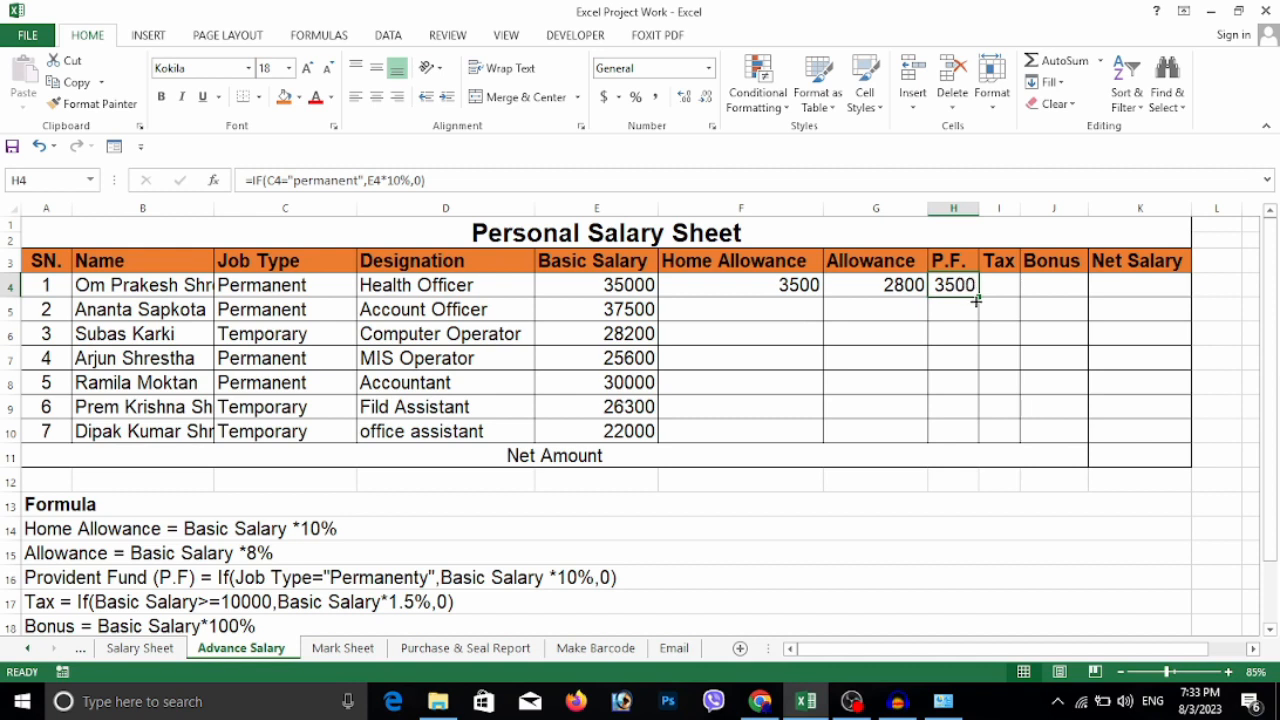
pyautogui.moveTo(983, 298); pyautogui.dragTo(986, 440)
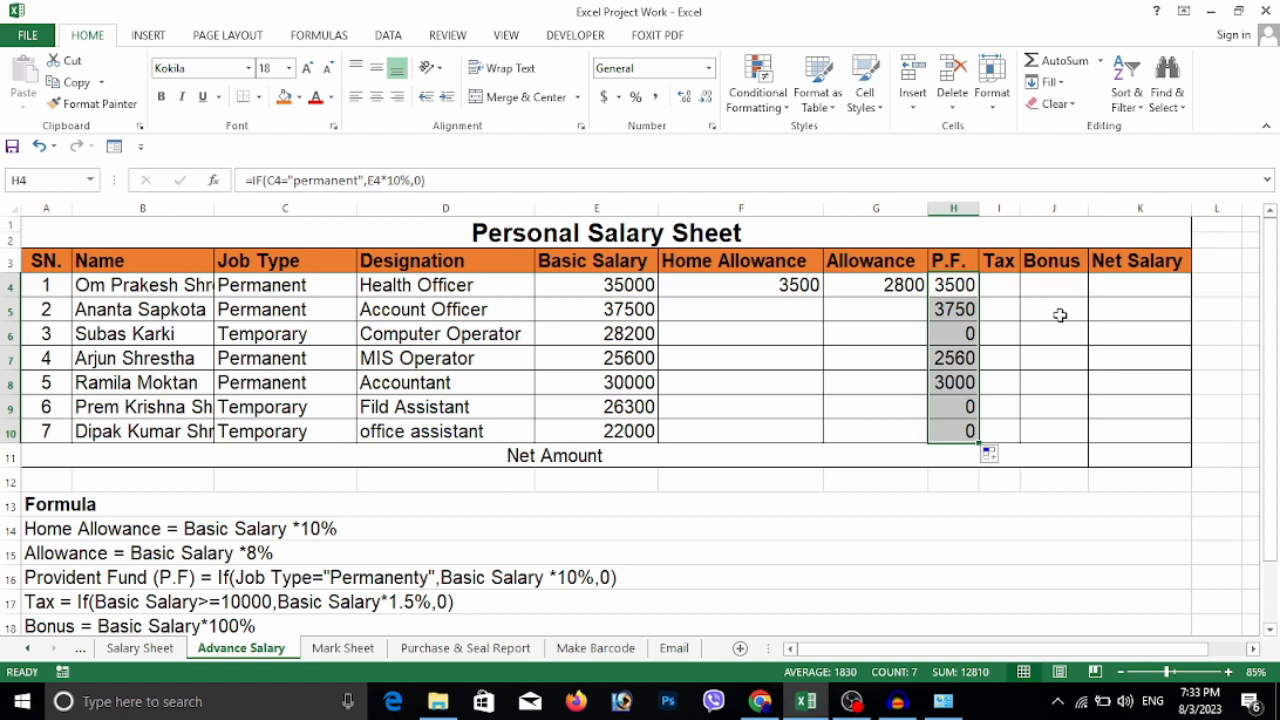
pyautogui.click(964, 330)
pyautogui.click(960, 410)
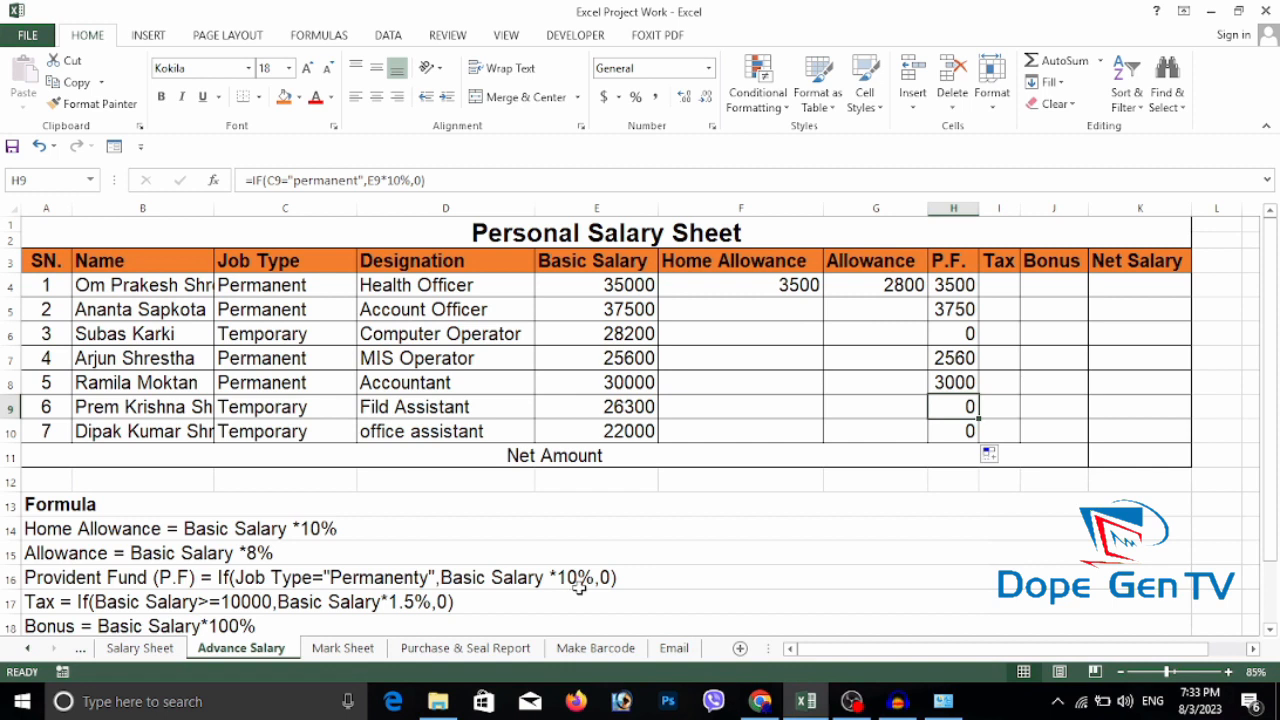
pyautogui.moveTo(965, 334); pyautogui.dragTo(268, 337)
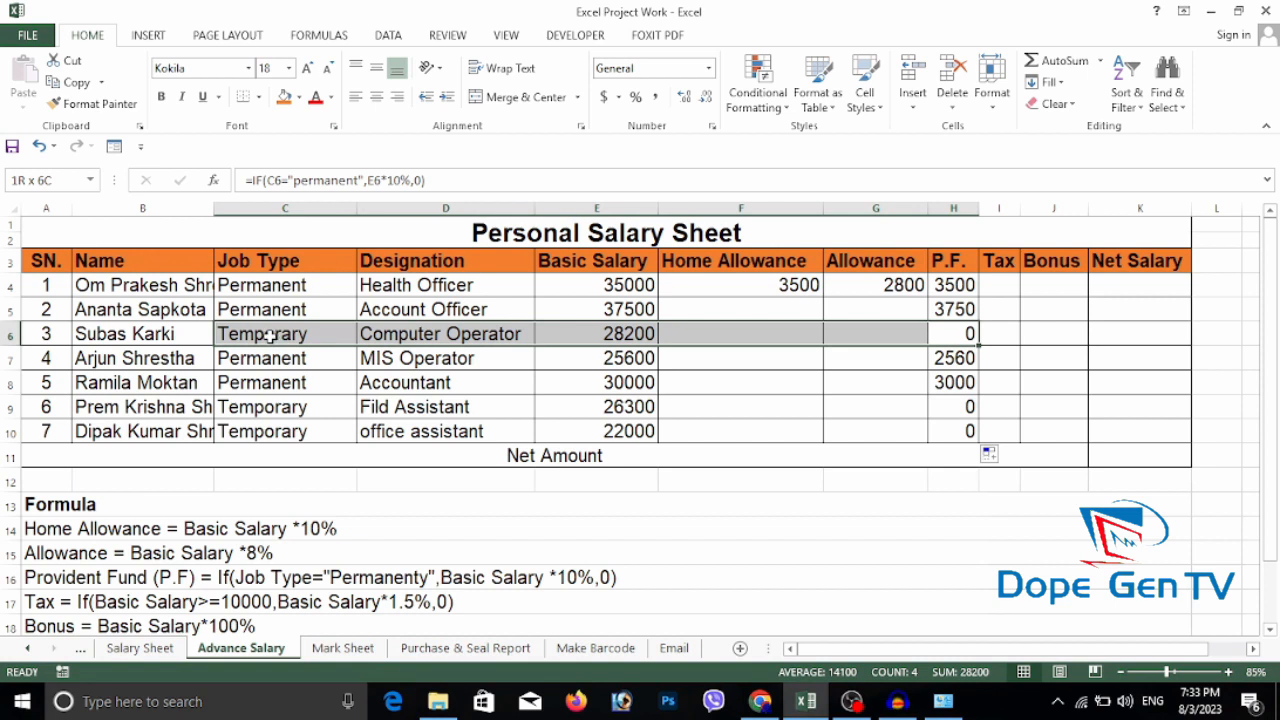
pyautogui.moveTo(268, 337); pyautogui.dragTo(268, 337)
# Change the rate in the written Tax rule in row 17 to 13%
pyautogui.click(1003, 284)
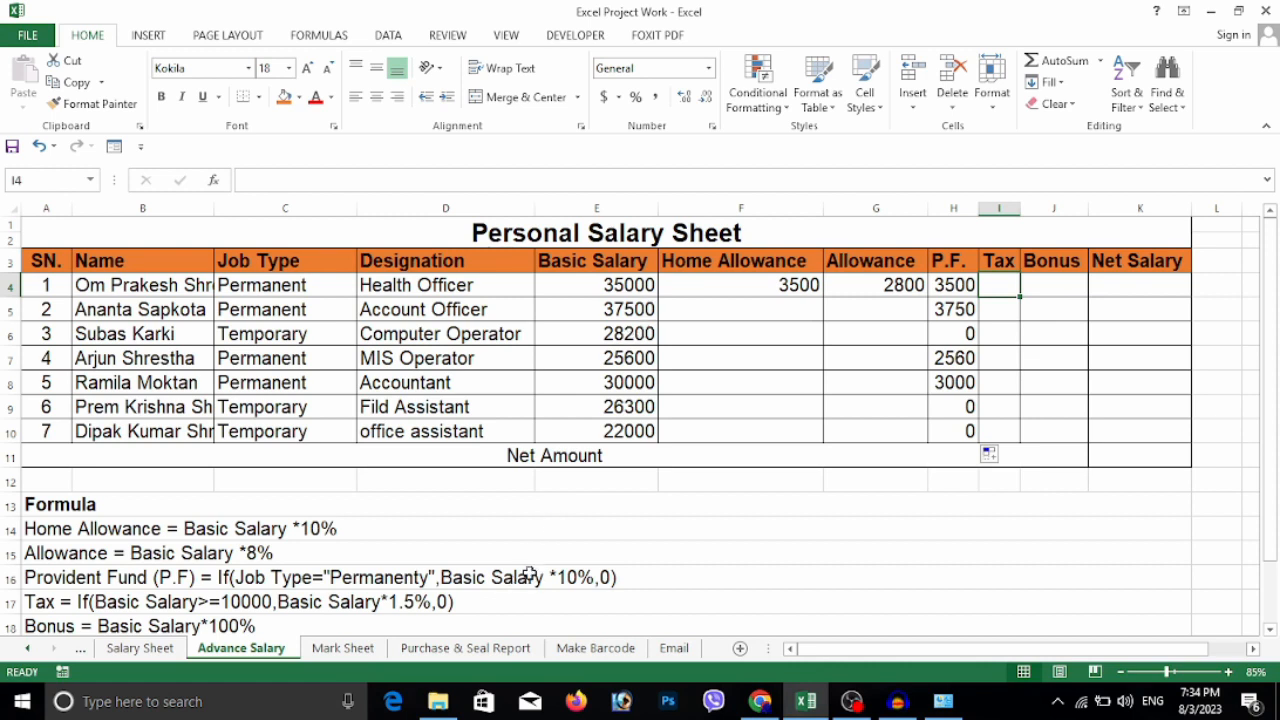
pyautogui.doubleClick(700, 602)
pyautogui.click(738, 537)
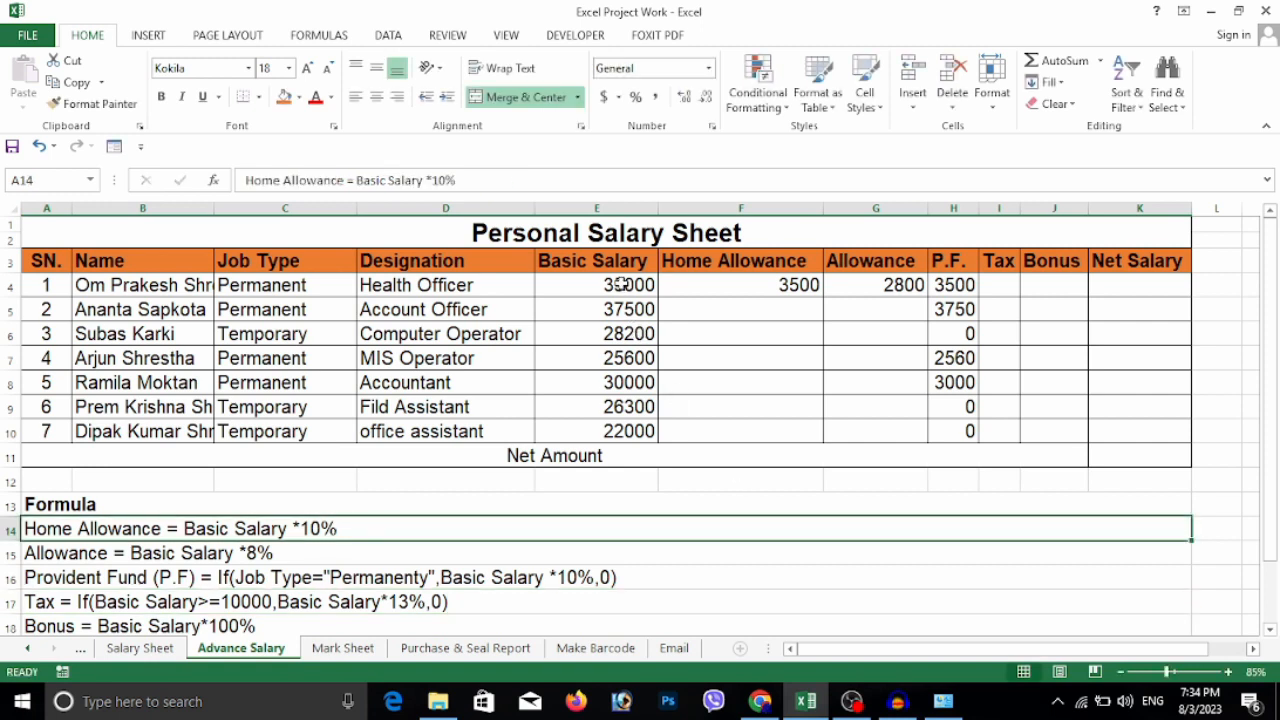
# Set the Computer Operator's Basic Salary in E6 to 9500
pyautogui.click(617, 334)
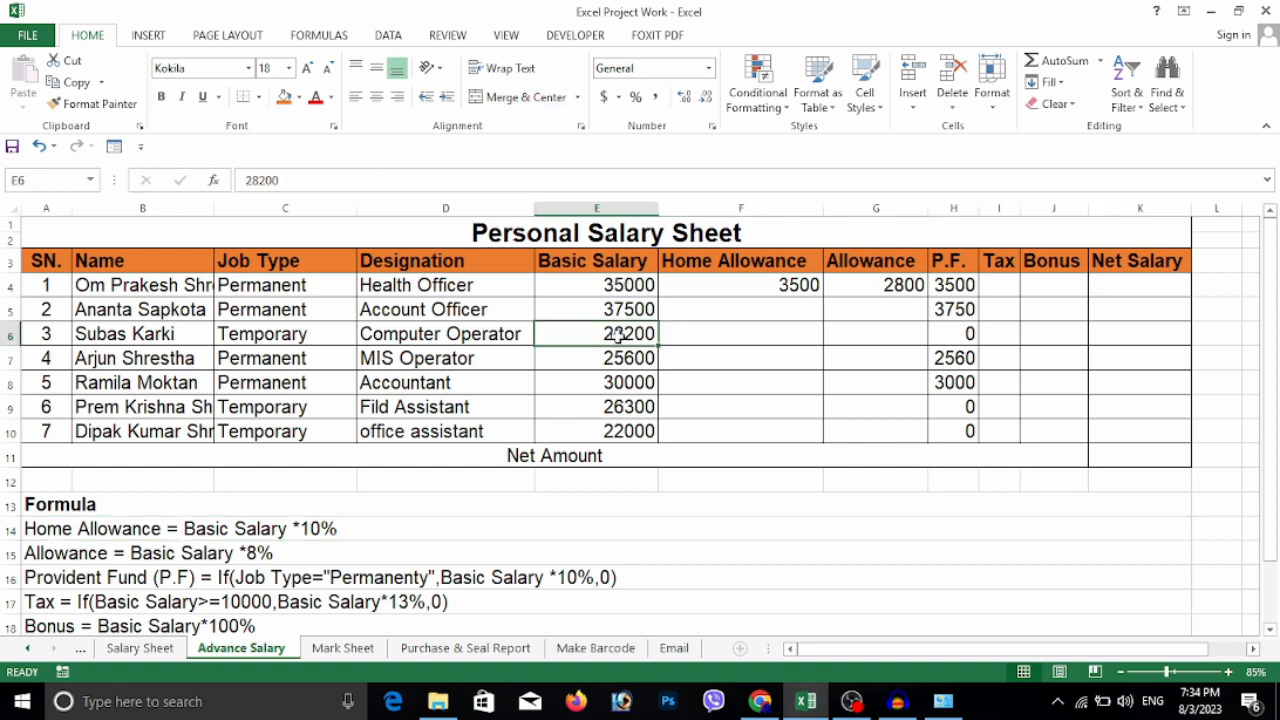
pyautogui.write('9')
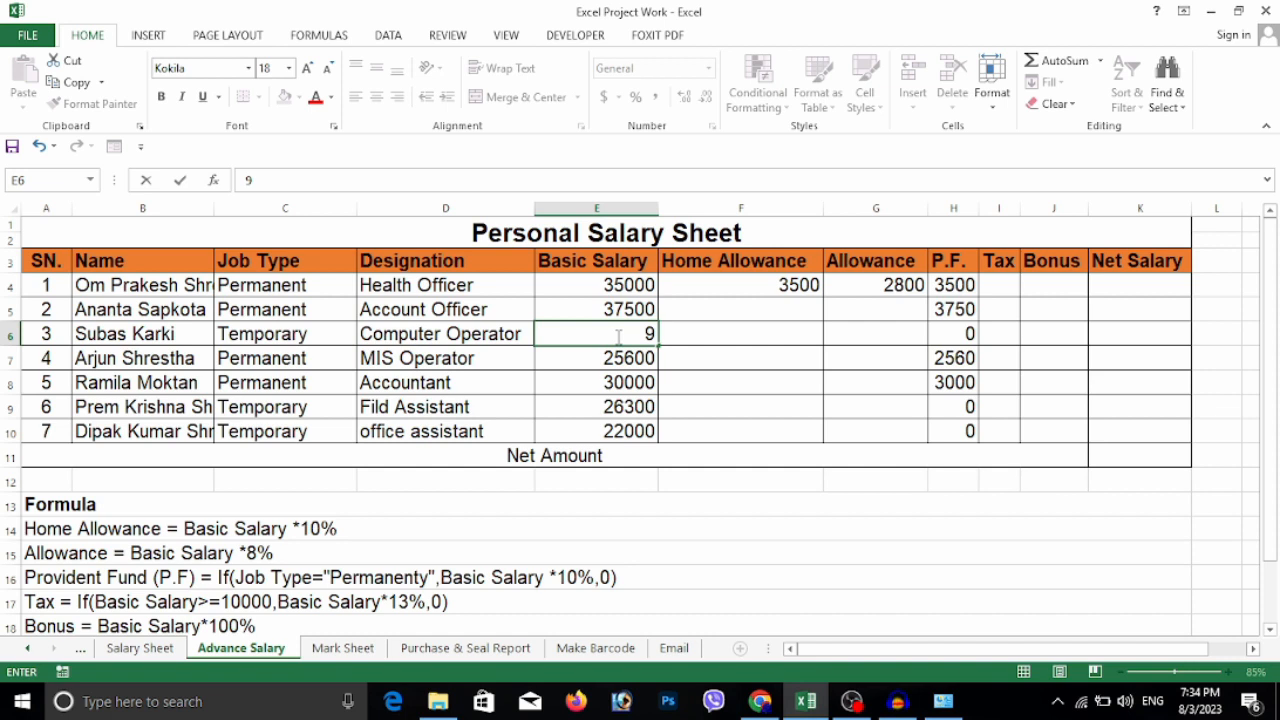
pyautogui.write('500')
pyautogui.click(665, 551)
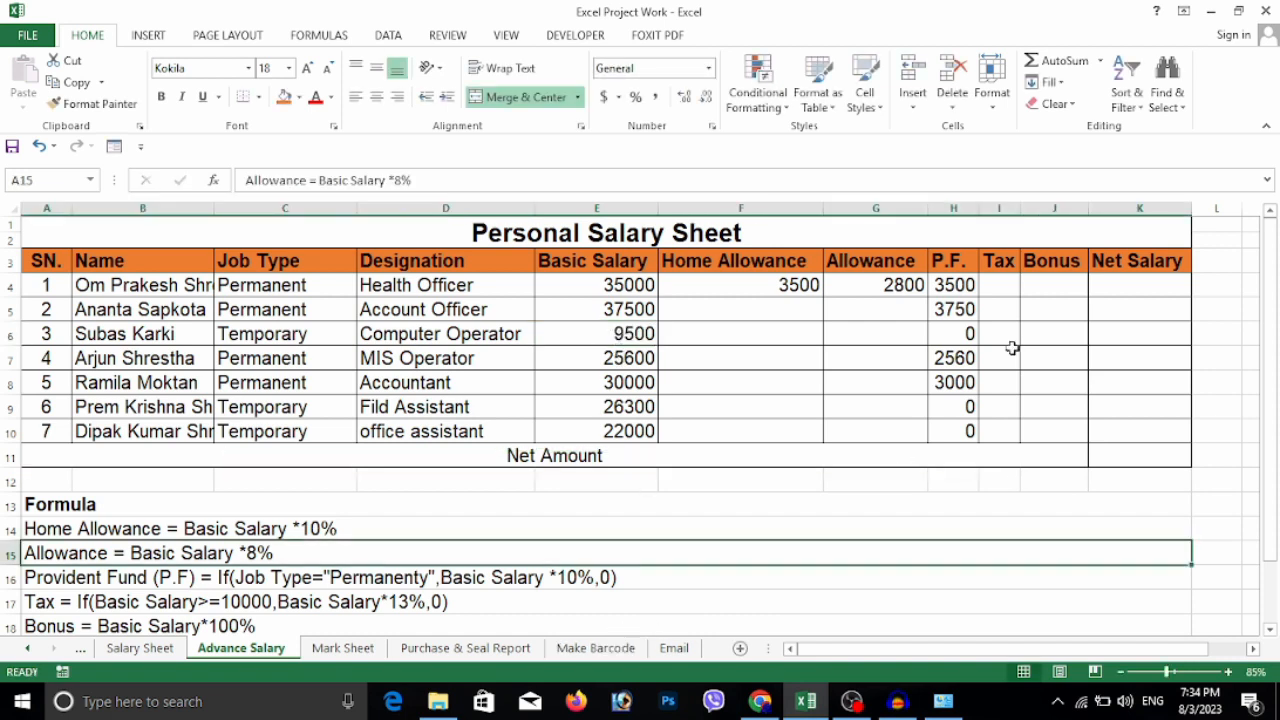
# Calculate the first employee's Tax in I4 with the formula =IF(E4>=10000,E4*13%,0)
pyautogui.click(1003, 285)
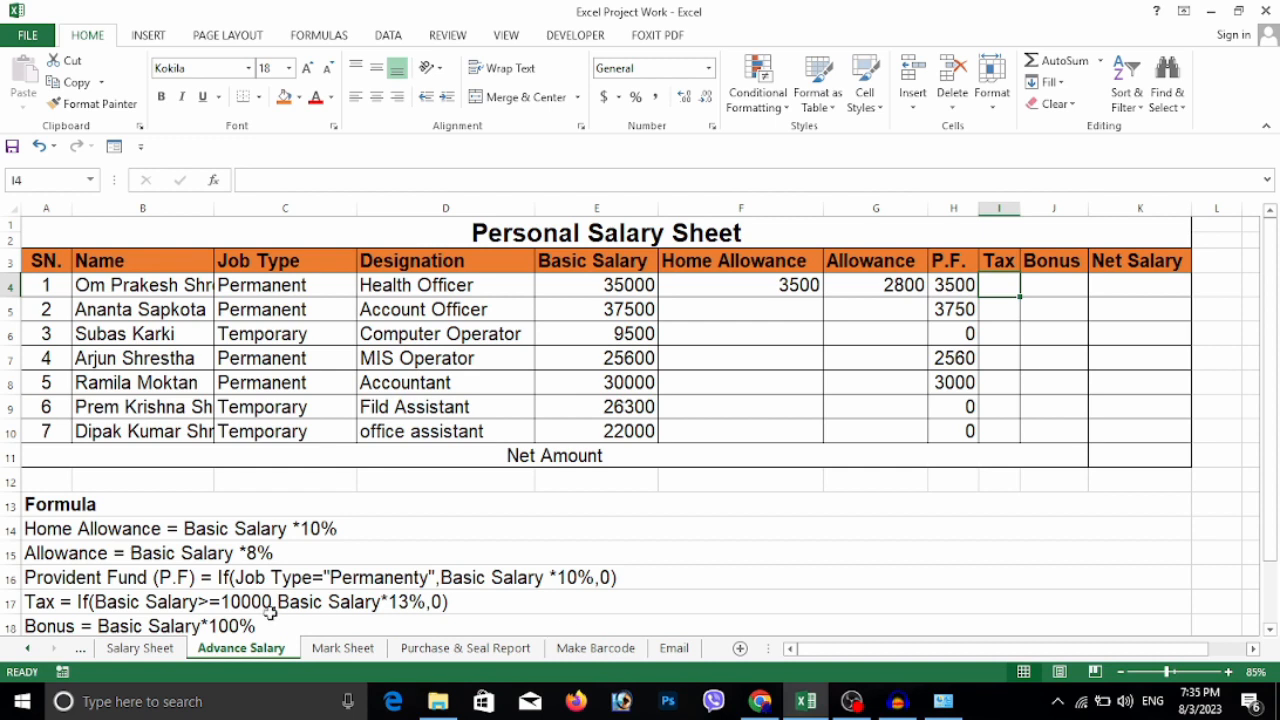
pyautogui.write('=')
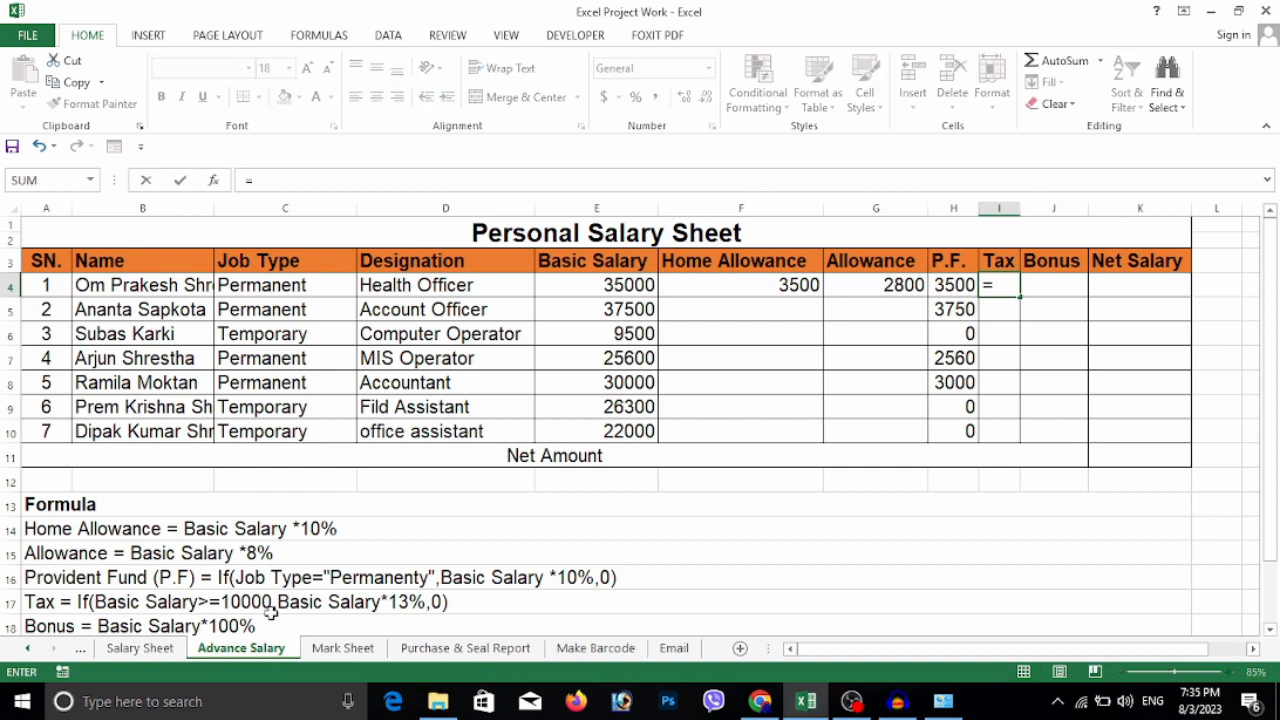
pyautogui.write('if')
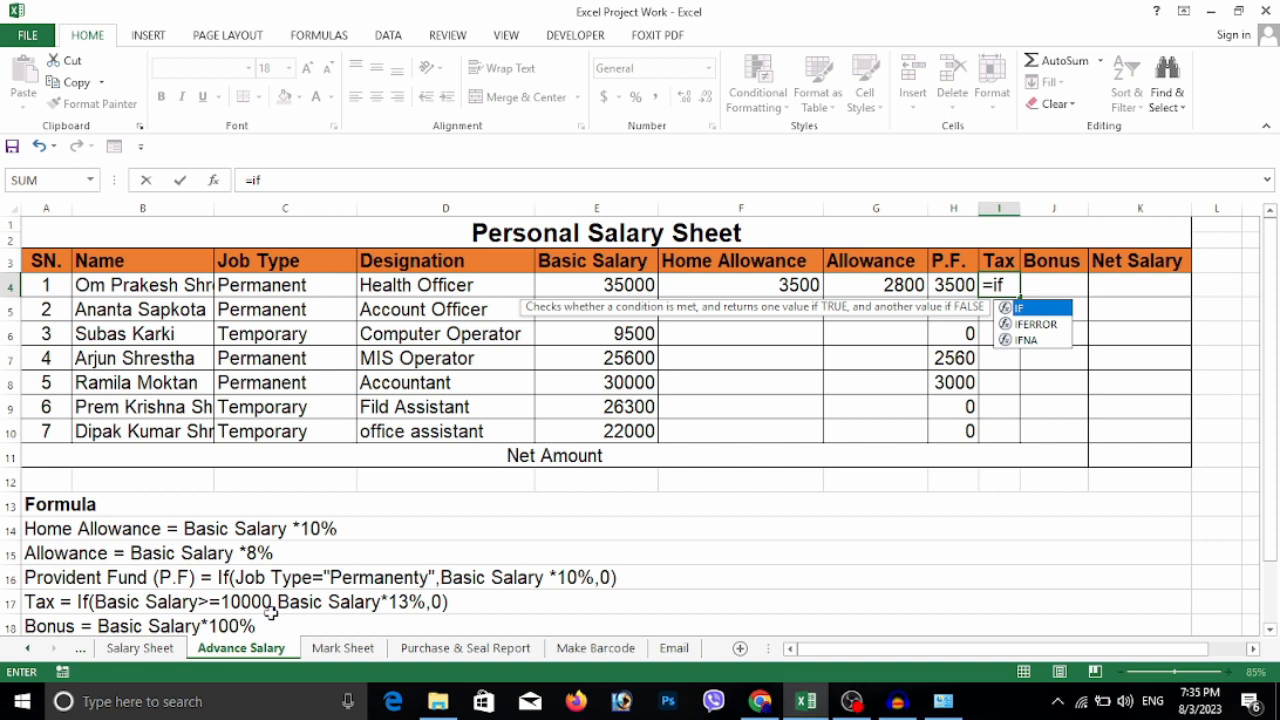
pyautogui.write('(')
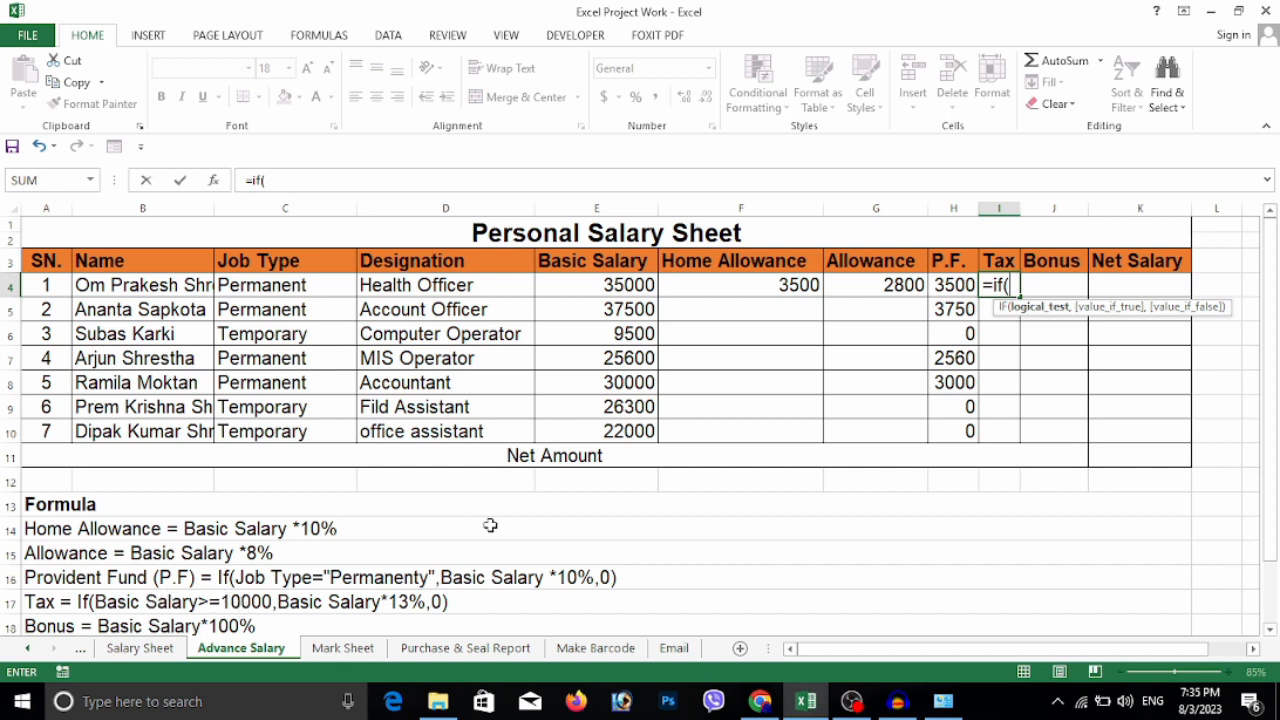
pyautogui.click(636, 285)
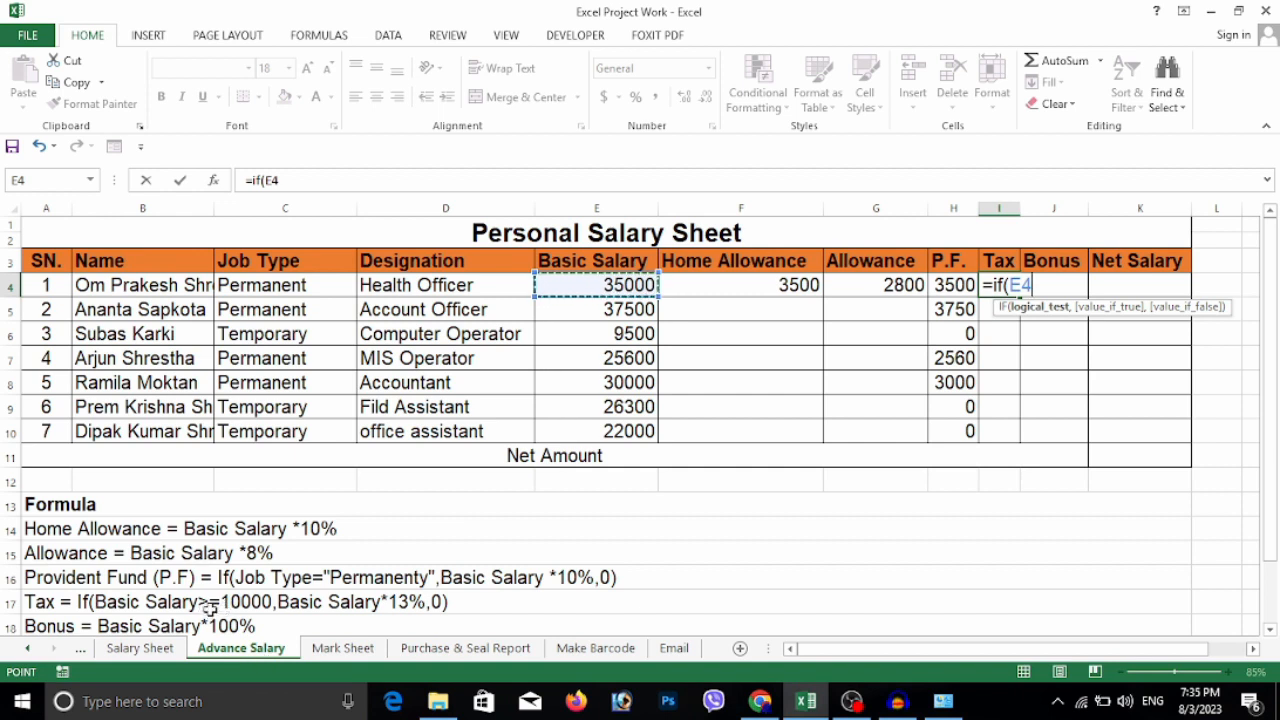
pyautogui.write('>=')
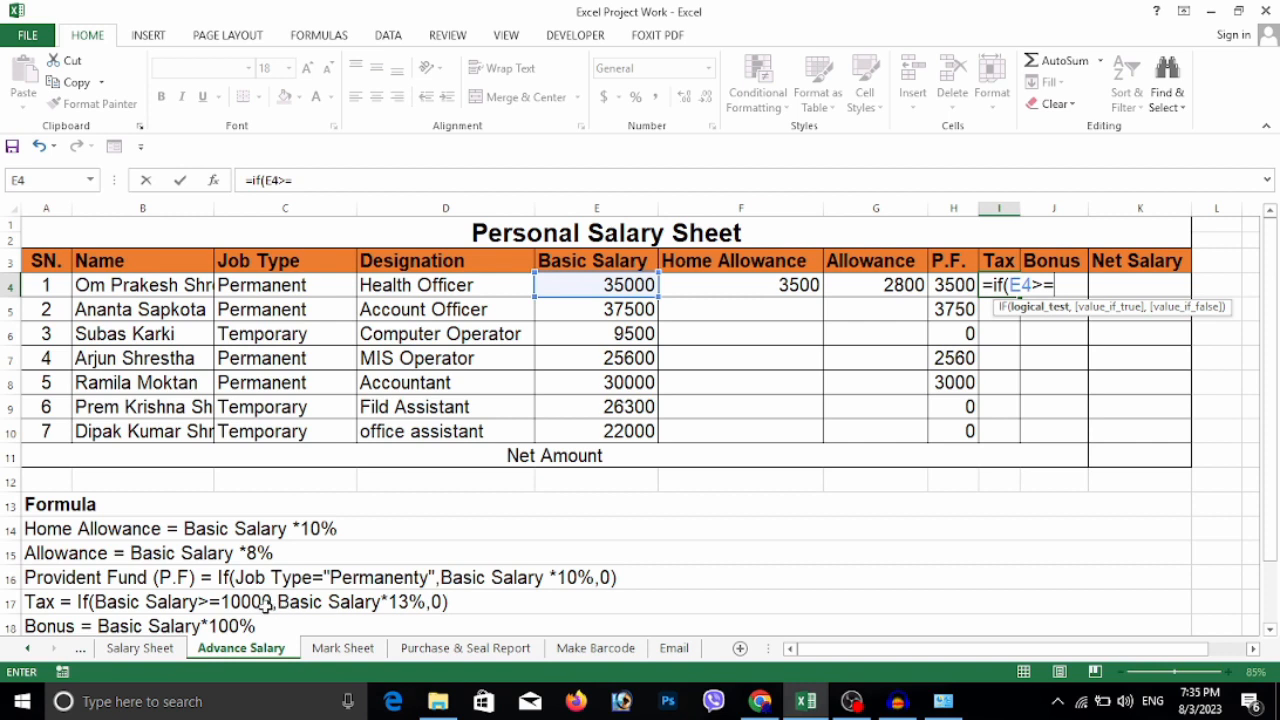
pyautogui.write('1000')
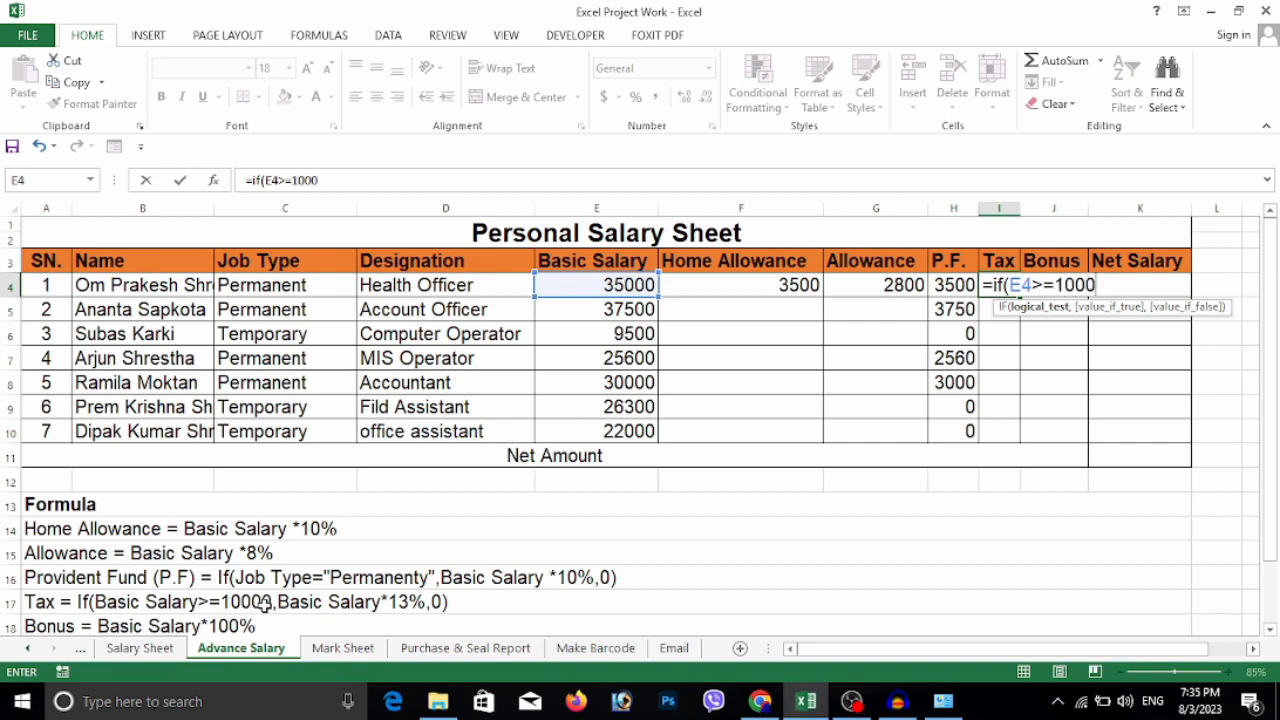
pyautogui.write('0')
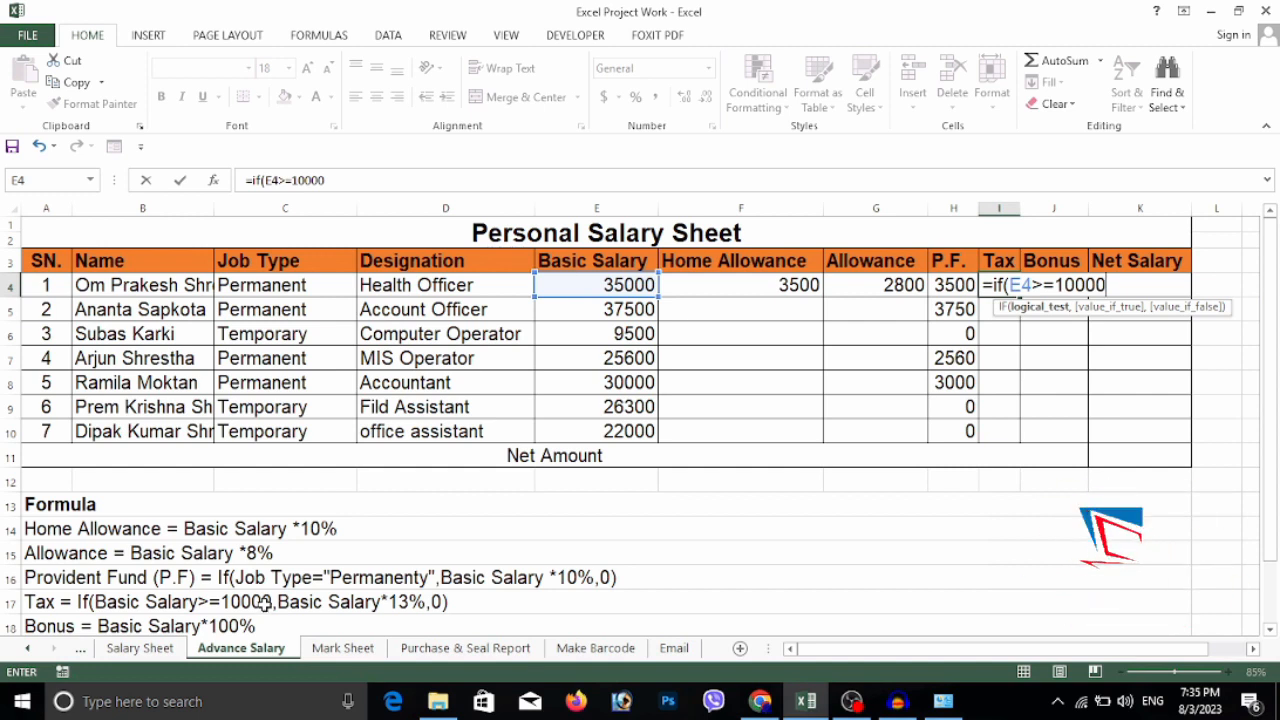
pyautogui.write(',')
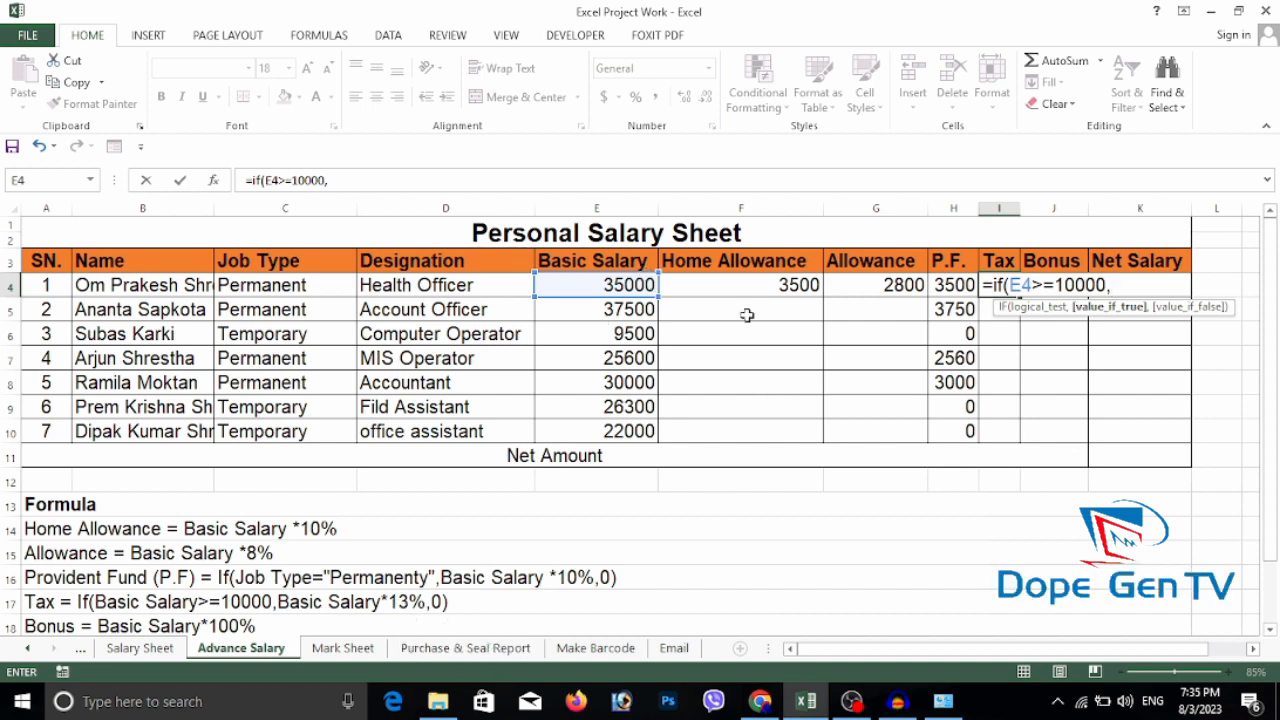
pyautogui.click(640, 283)
pyautogui.write('*13')
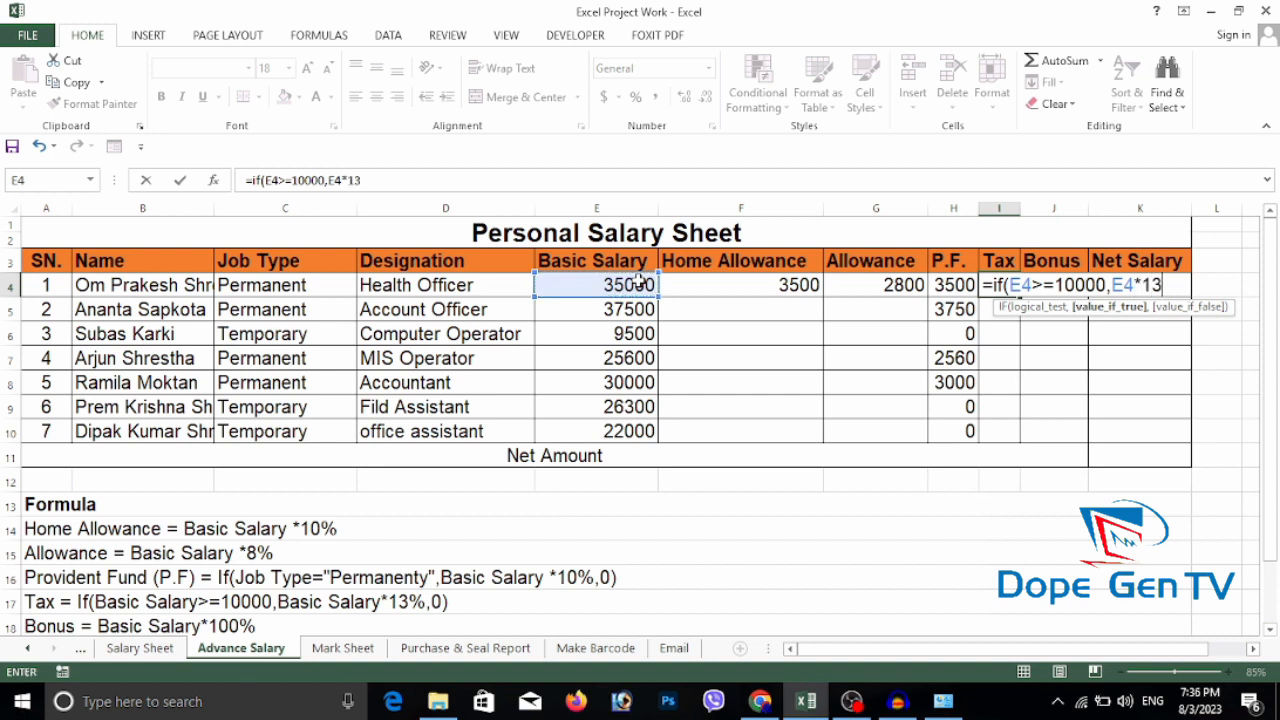
pyautogui.write('%')
pyautogui.write(',')
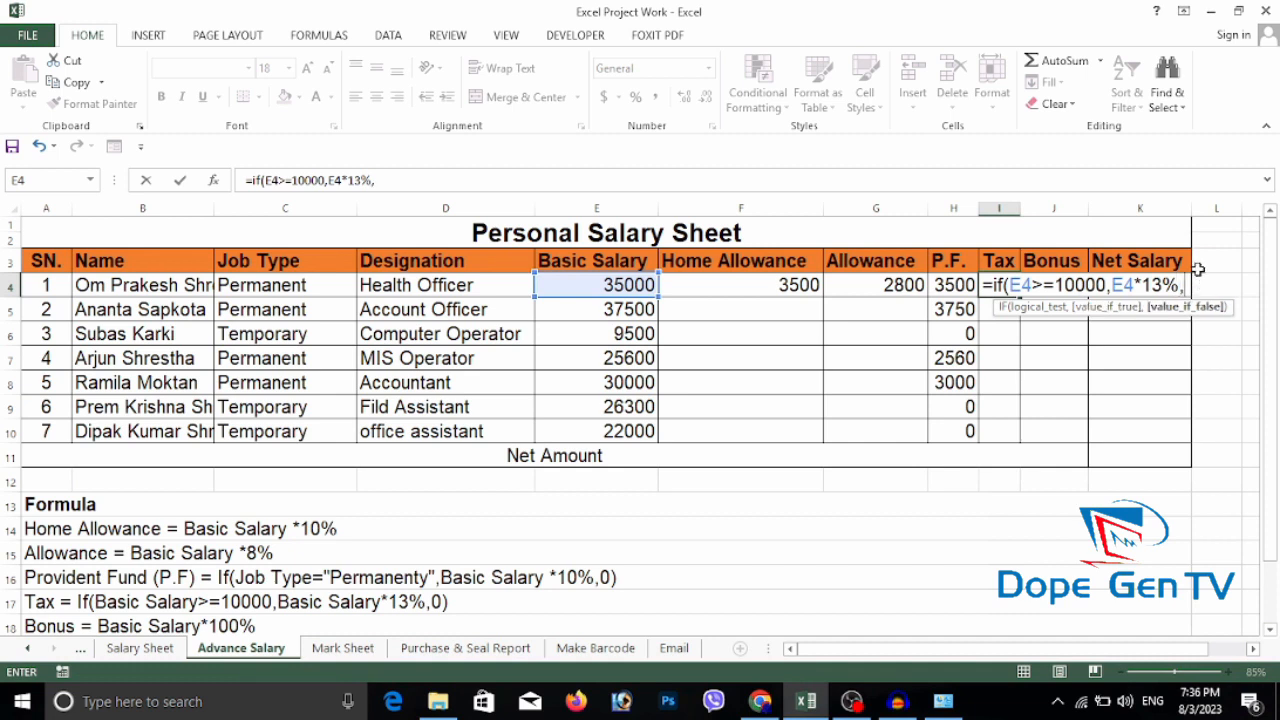
pyautogui.write('0)')
pyautogui.press('Return')
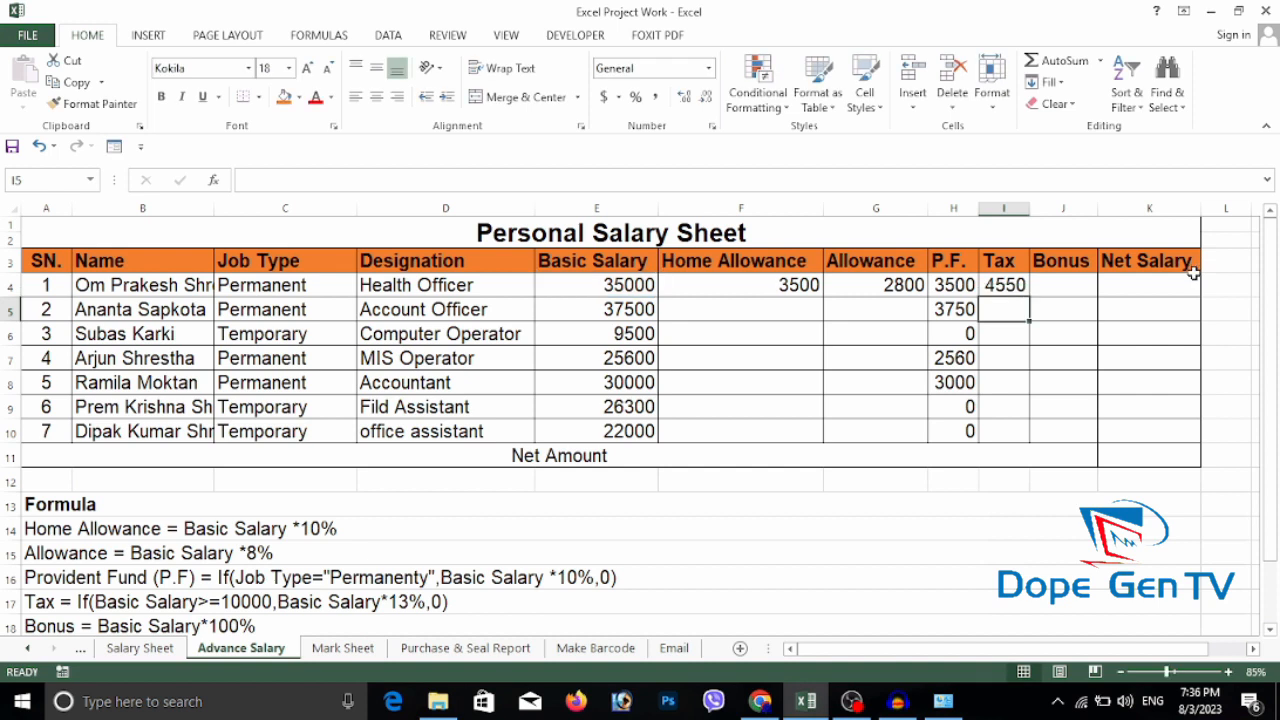
# Fill the Tax formula from I4 down through I10 and check the Computer Operator's tax against the Basic Salary in E6
pyautogui.click(1015, 285)
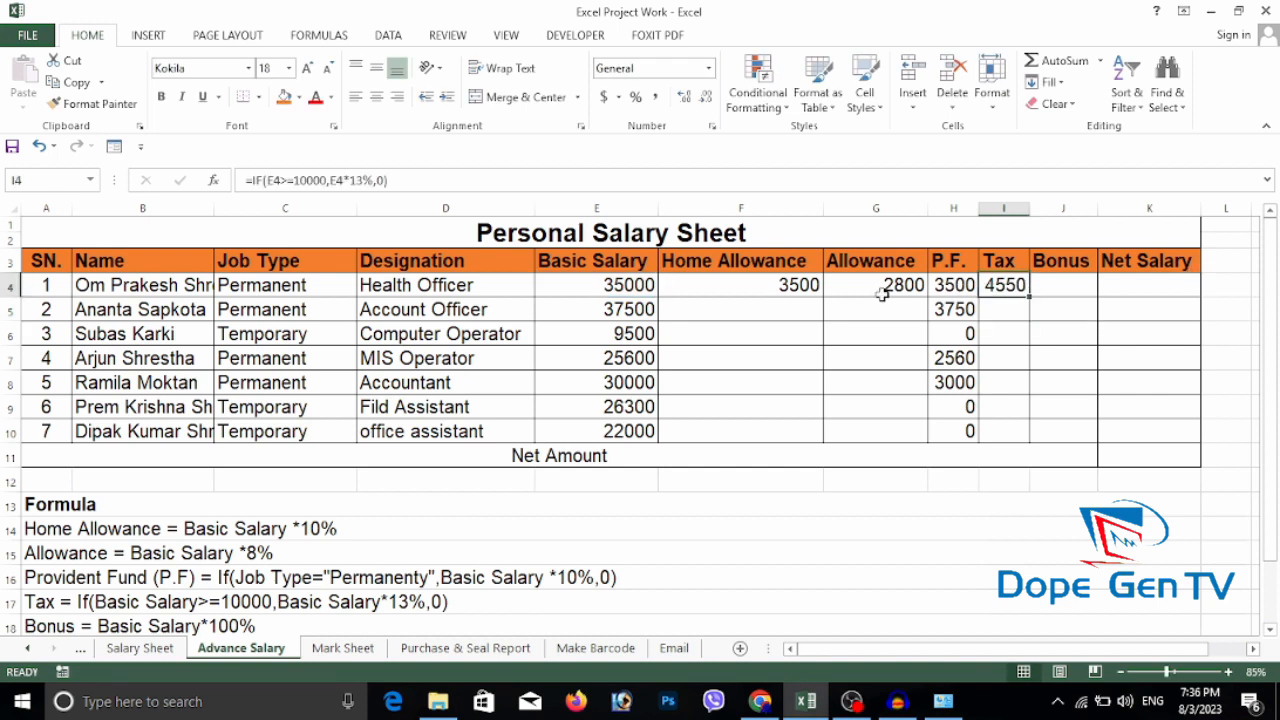
pyautogui.click(636, 284)
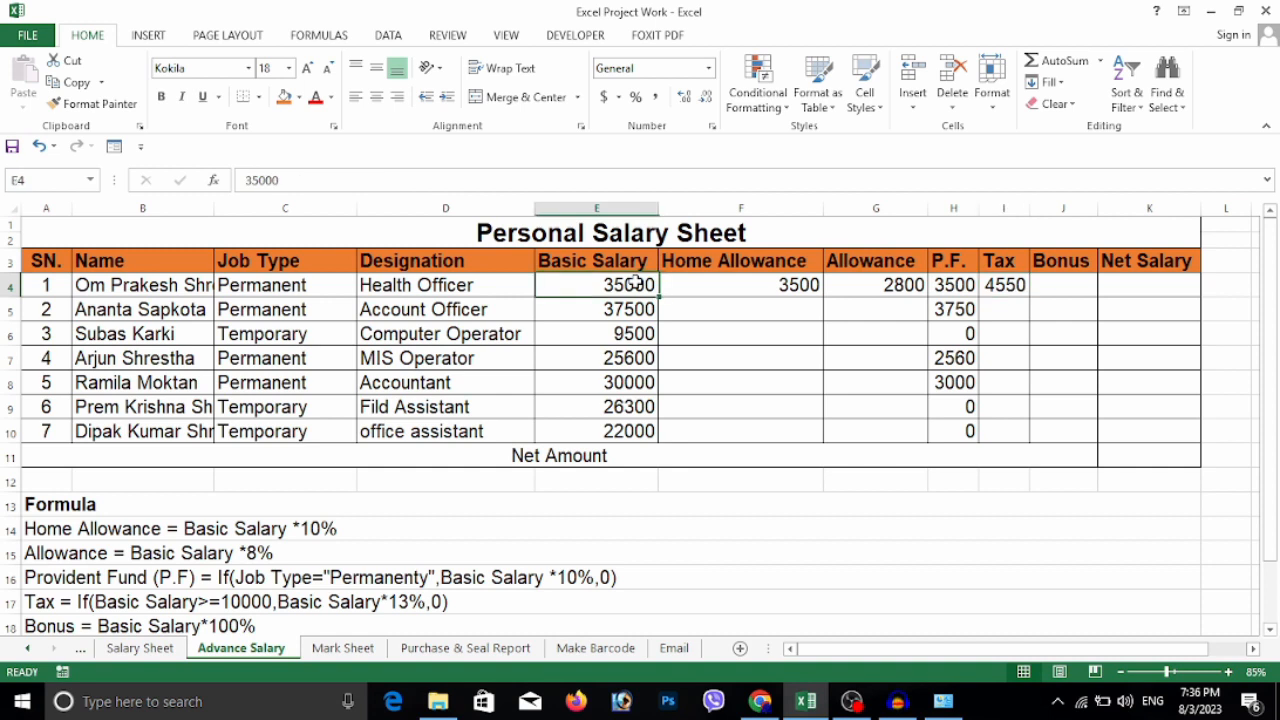
pyautogui.click(1022, 282)
pyautogui.moveTo(1033, 293); pyautogui.dragTo(1033, 444)
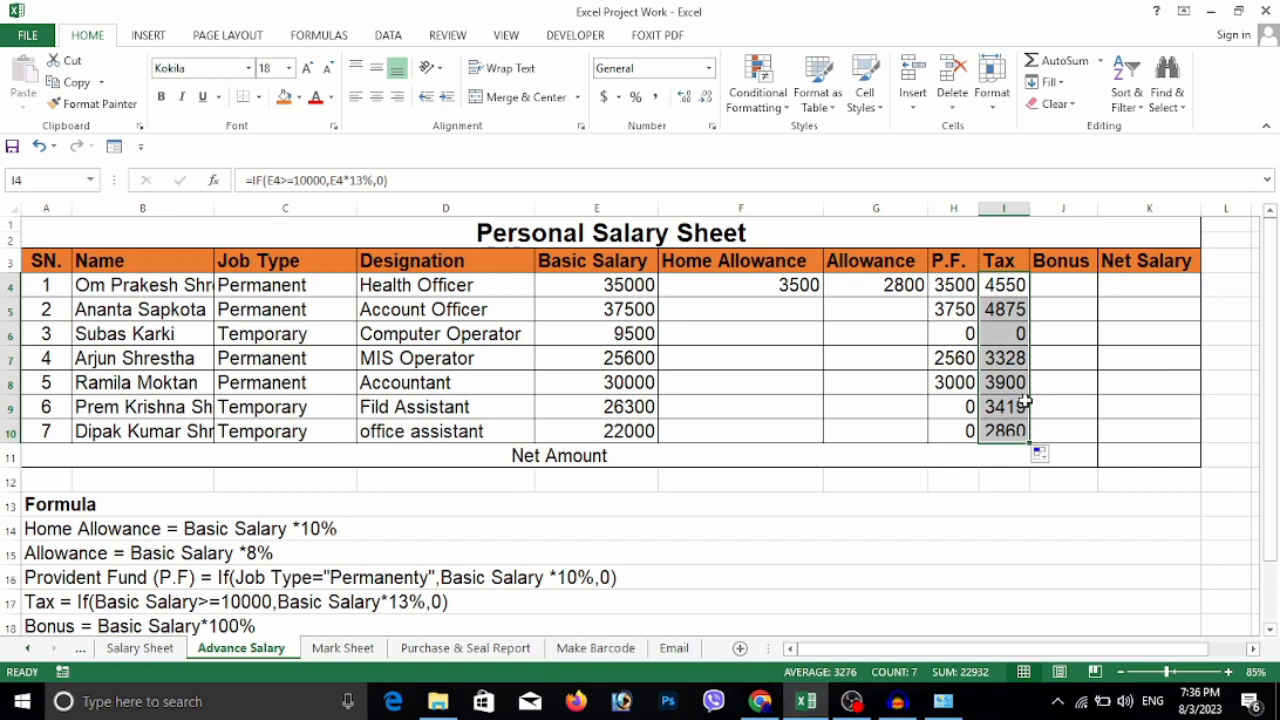
pyautogui.click(1012, 336)
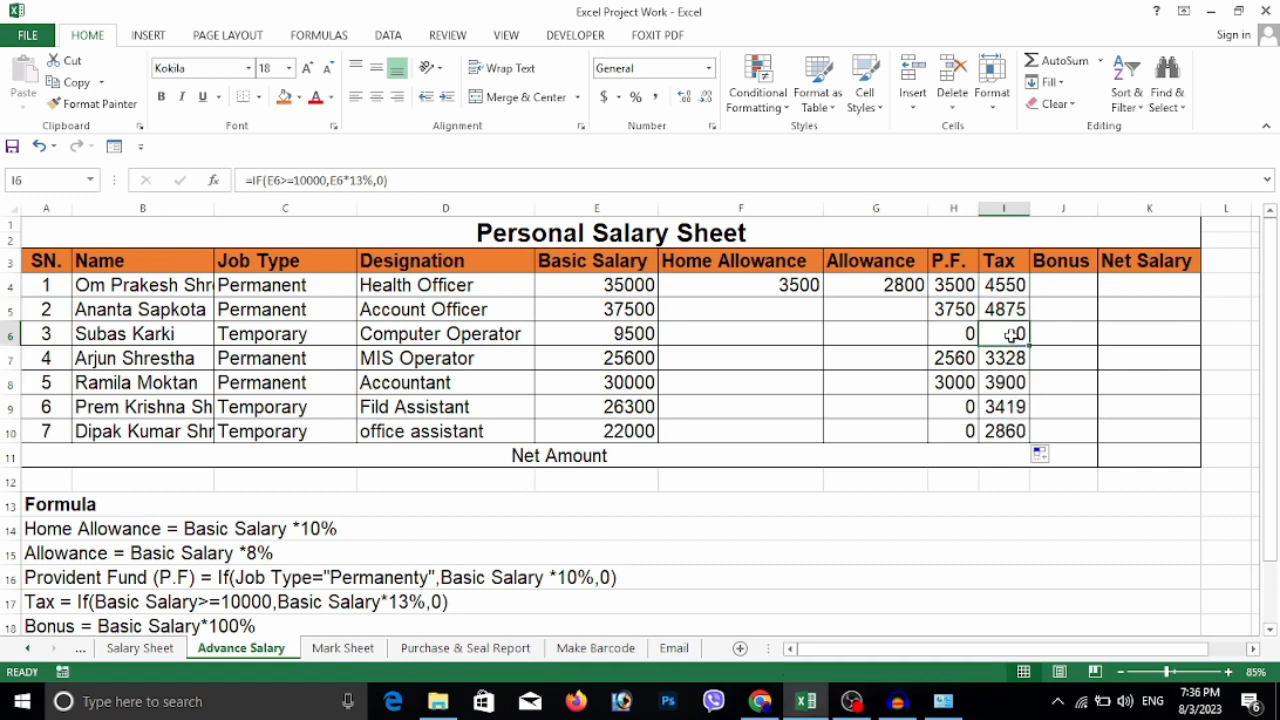
pyautogui.click(616, 339)
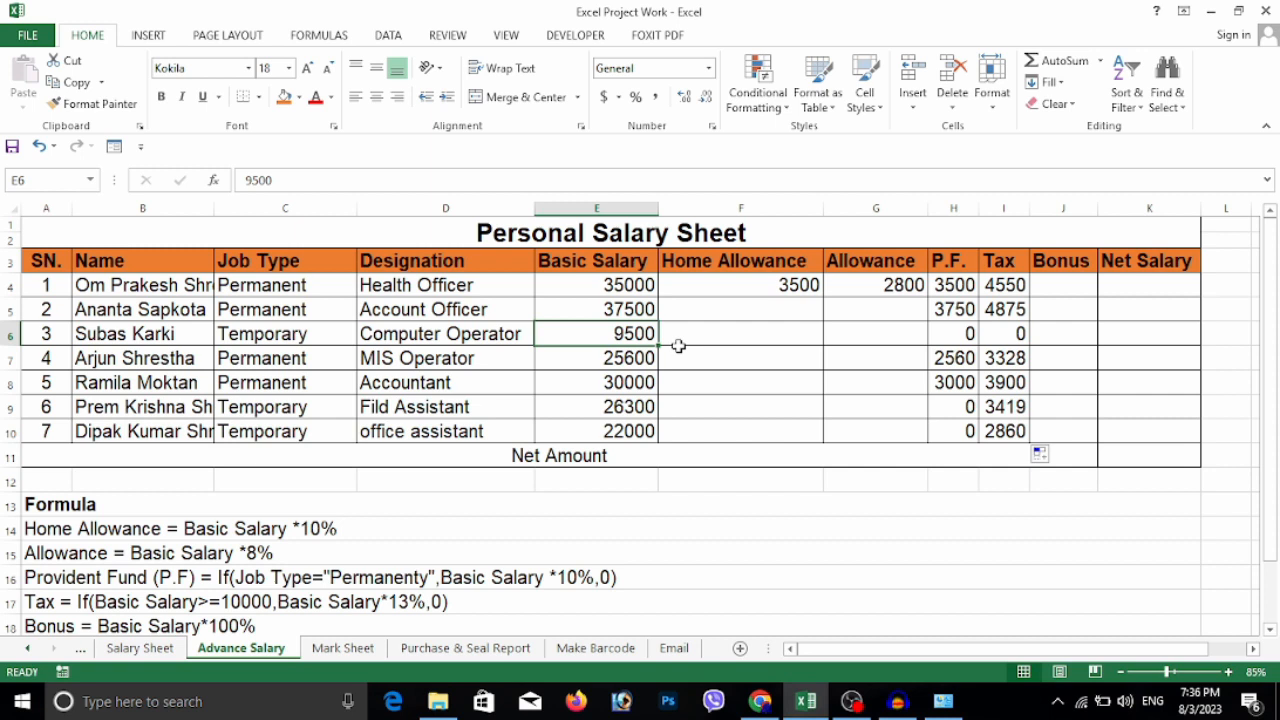
pyautogui.click(1001, 330)
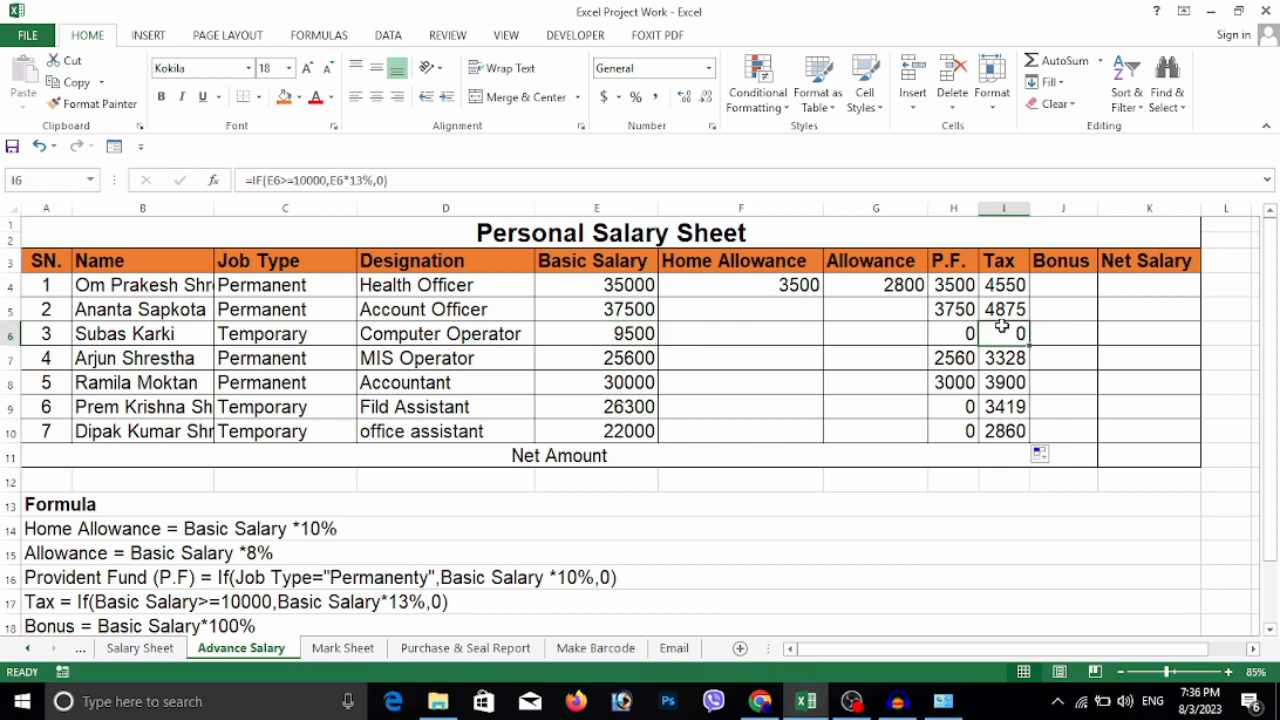
# Calculate the first employee's Bonus in J4 with the formula =E4*10%
pyautogui.click(1080, 280)
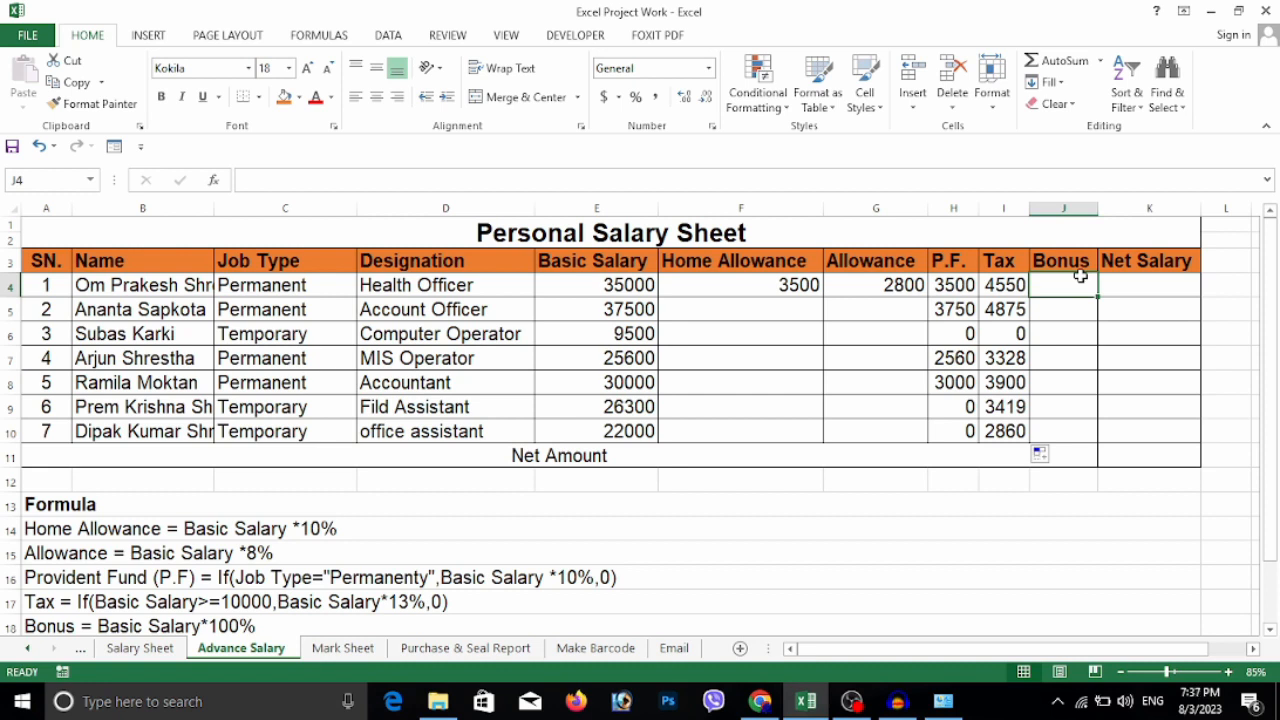
pyautogui.write('=')
pyautogui.click(641, 286)
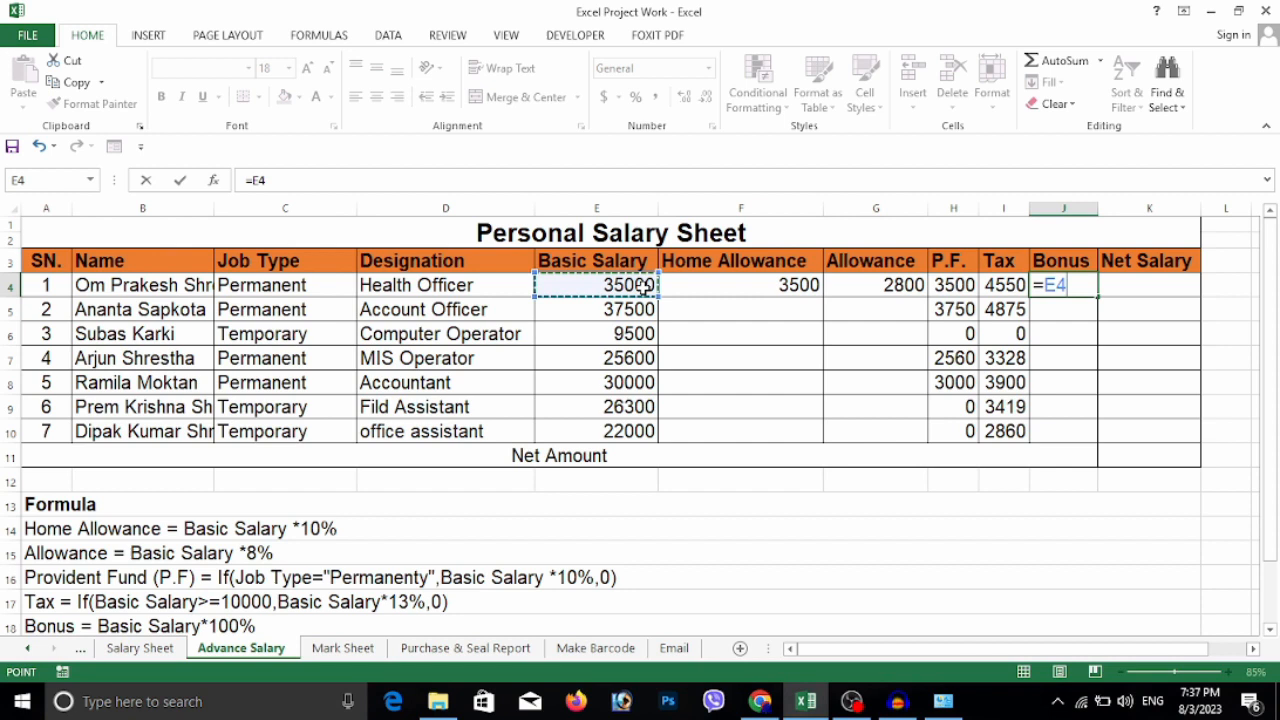
pyautogui.write('*')
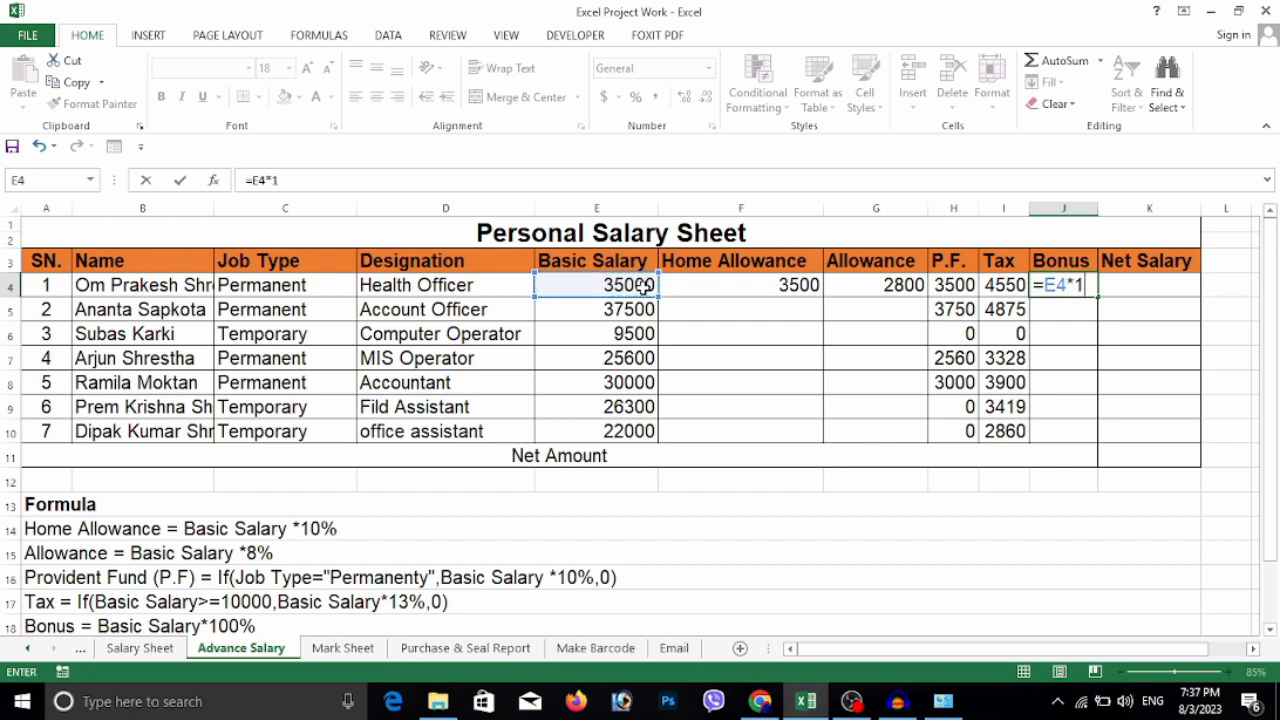
pyautogui.write('10%')
pyautogui.press('Return')
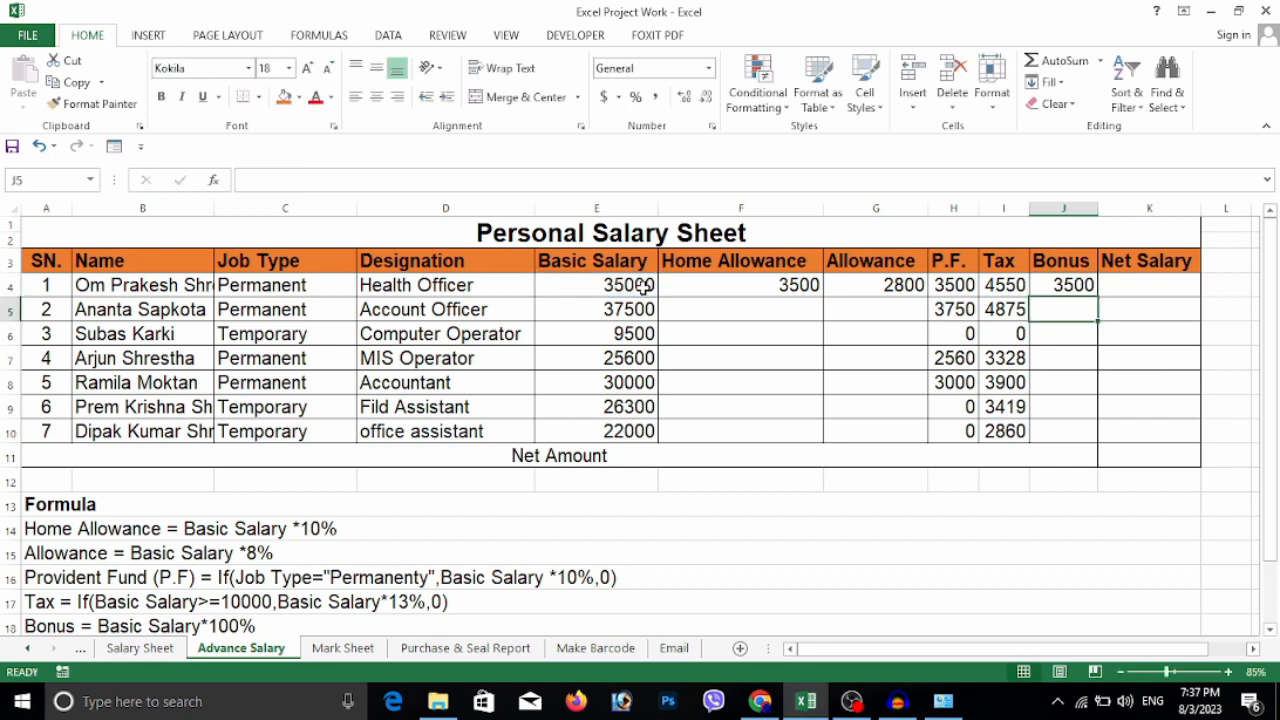
# Calculate the first employee's Net Salary in K4 with the formula =E4+F4+G4-H4-I4+J4
pyautogui.click(1170, 284)
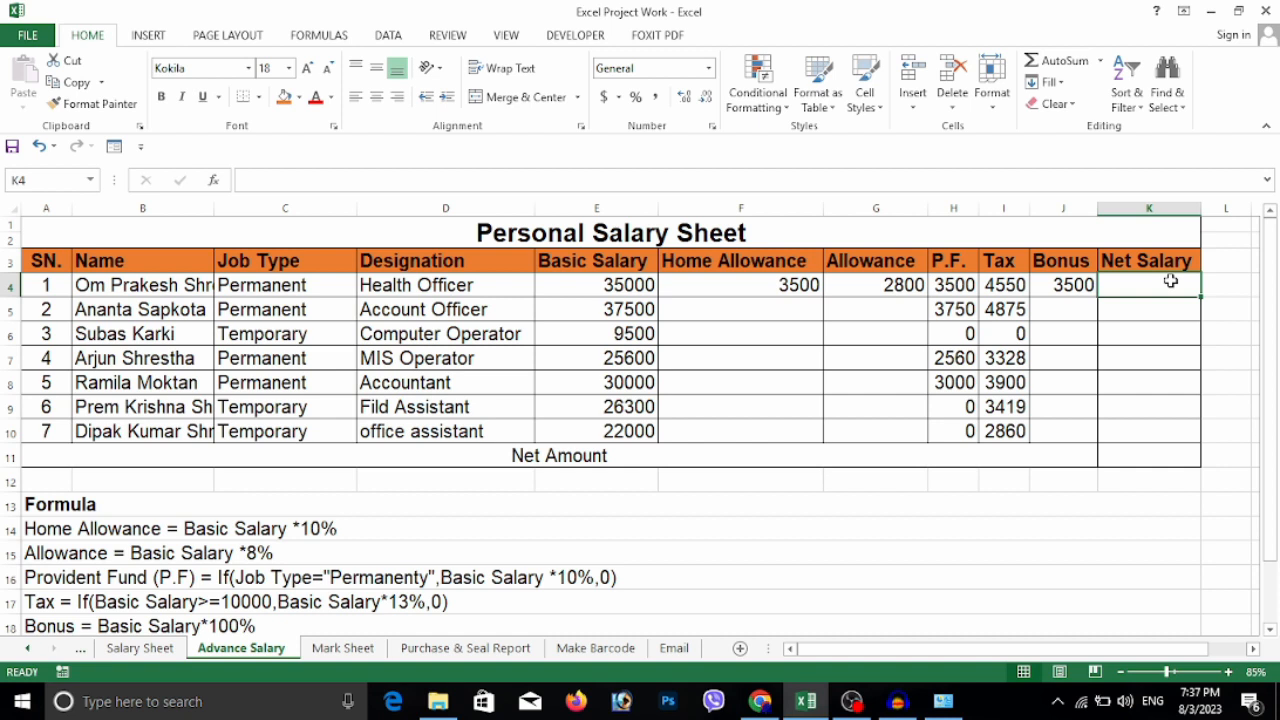
pyautogui.write('=')
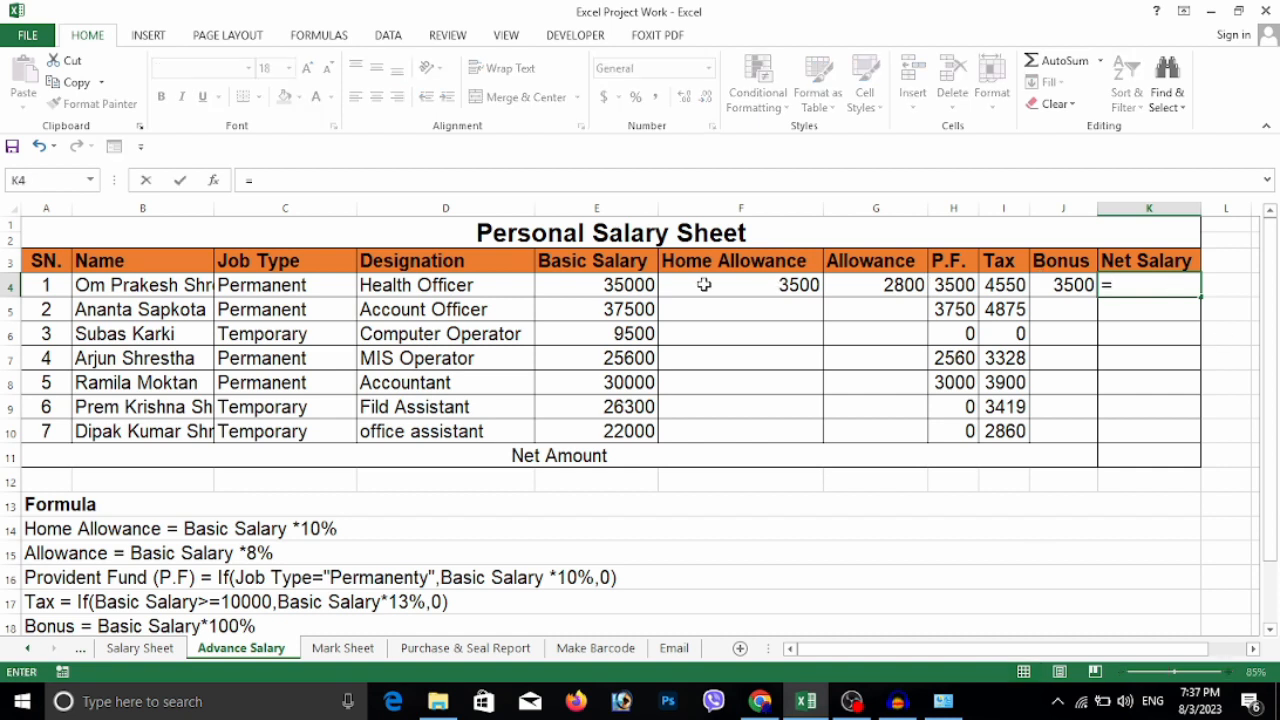
pyautogui.click(622, 285)
pyautogui.write('+')
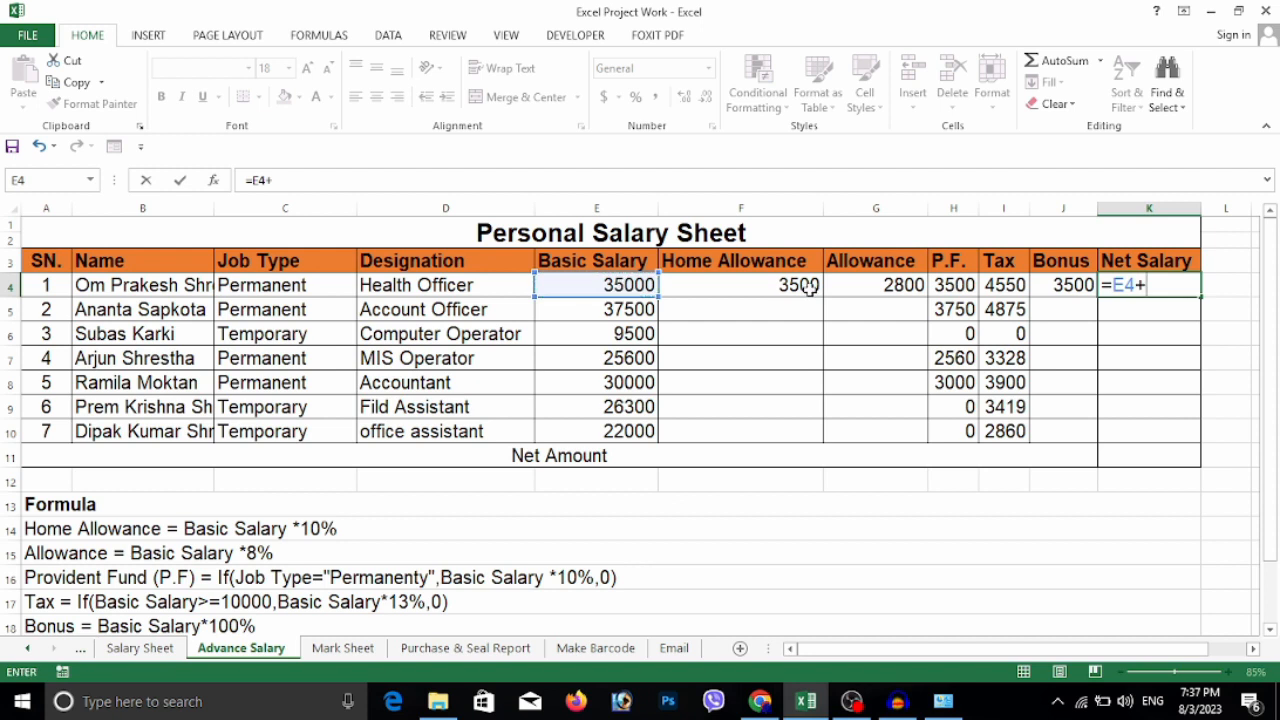
pyautogui.click(810, 288)
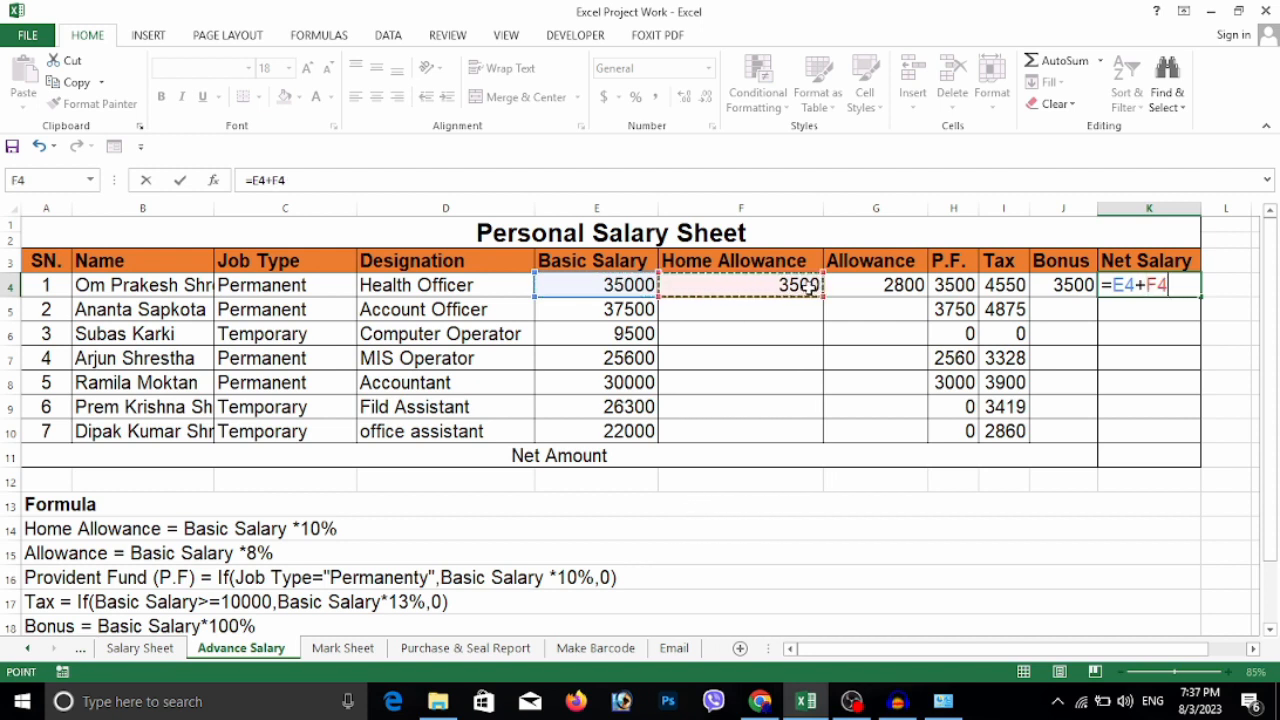
pyautogui.write('+')
pyautogui.click(860, 287)
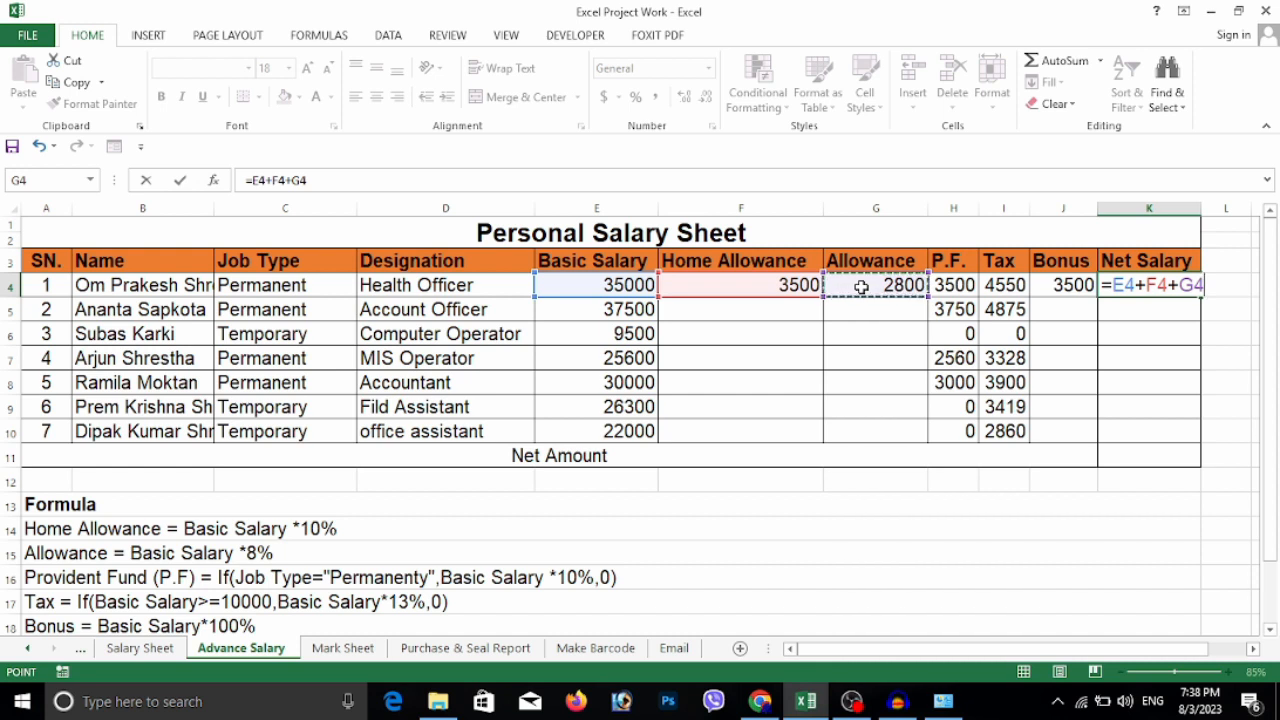
pyautogui.write('-')
pyautogui.click(962, 285)
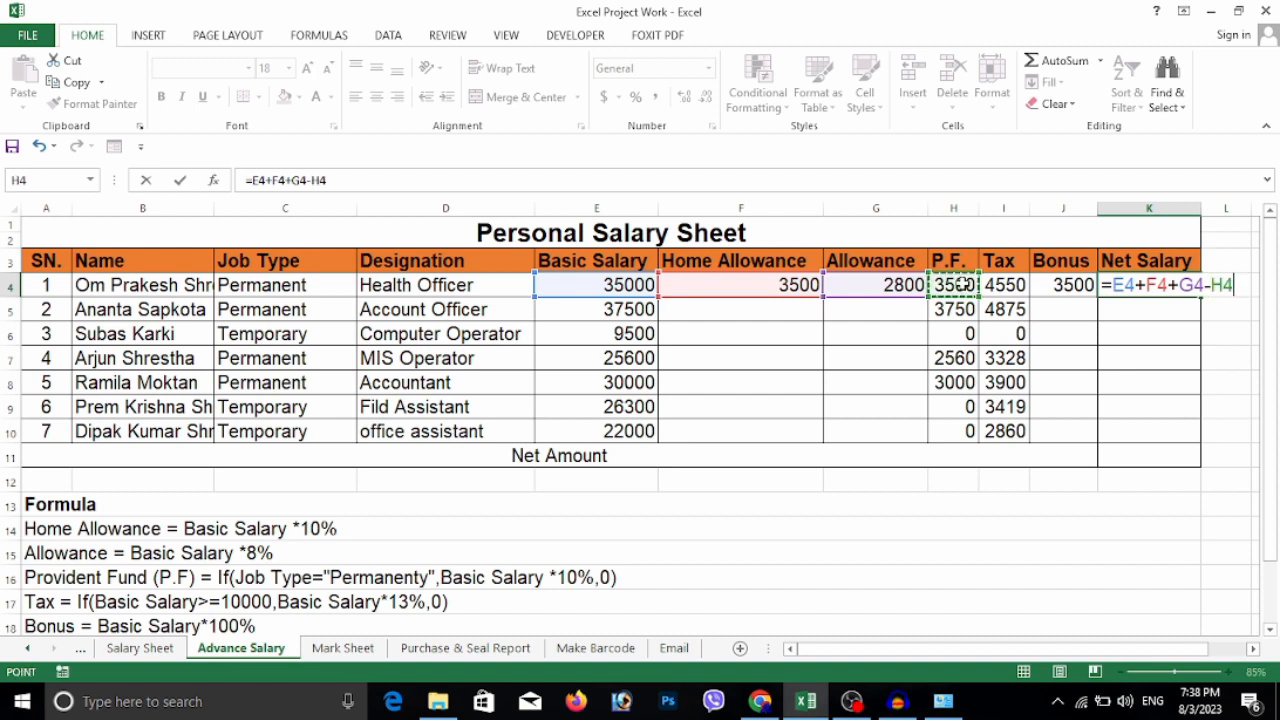
pyautogui.write('-')
pyautogui.click(990, 286)
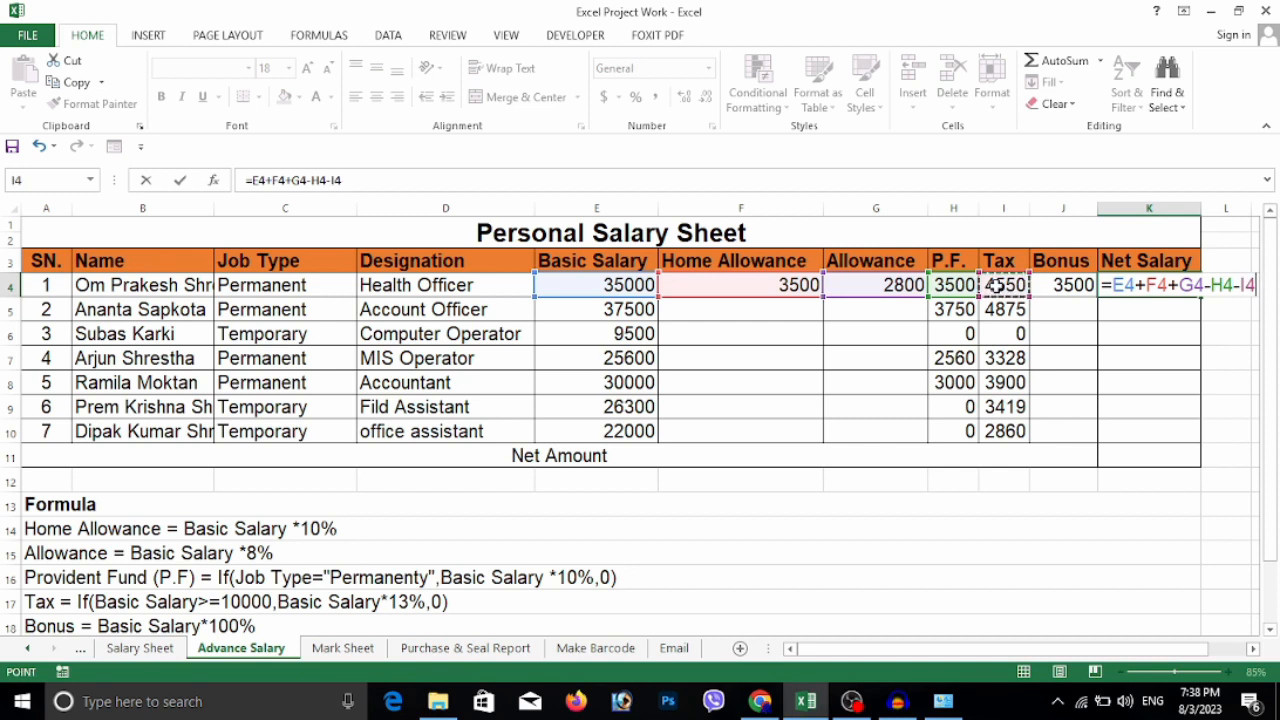
pyautogui.write('+')
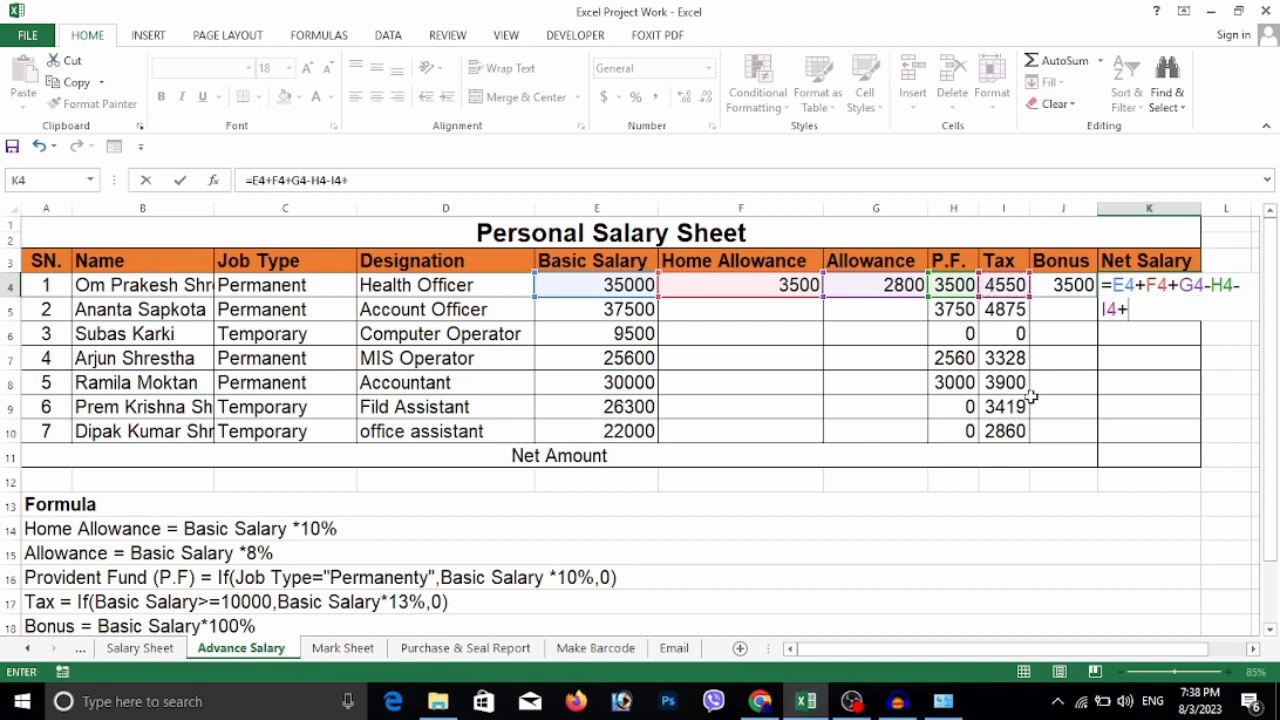
pyautogui.click(1050, 281)
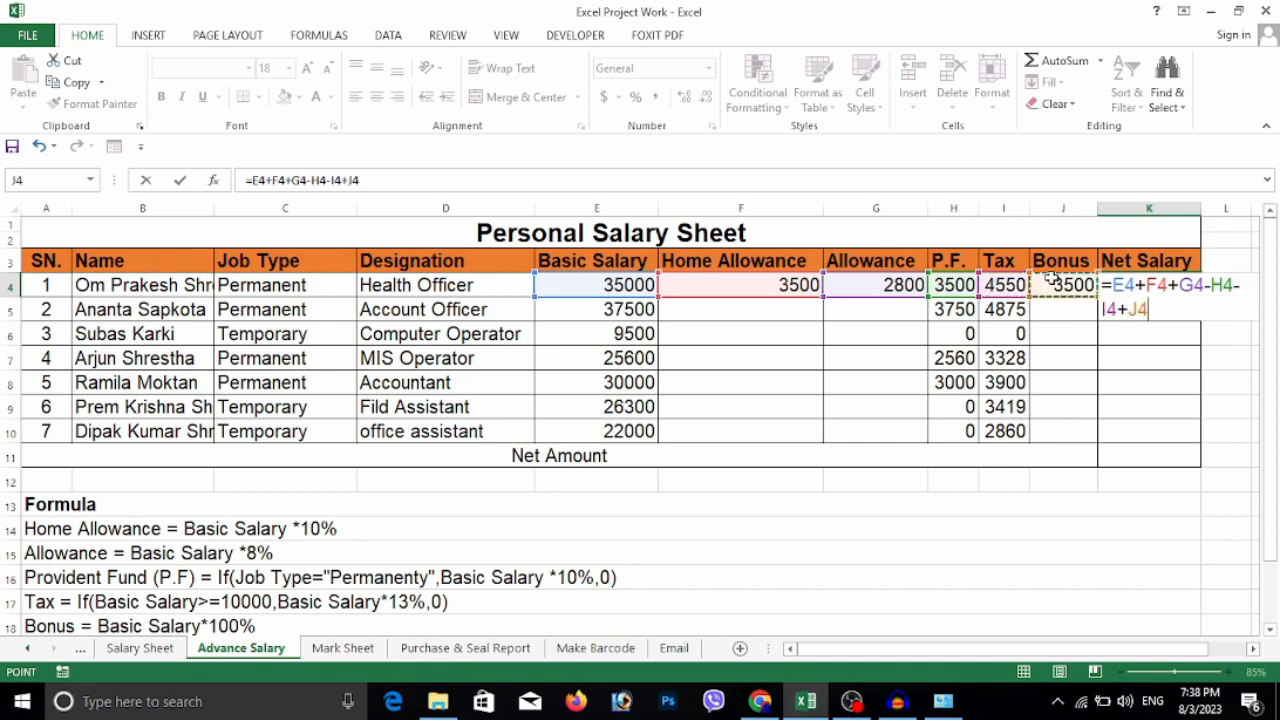
pyautogui.press('Return')
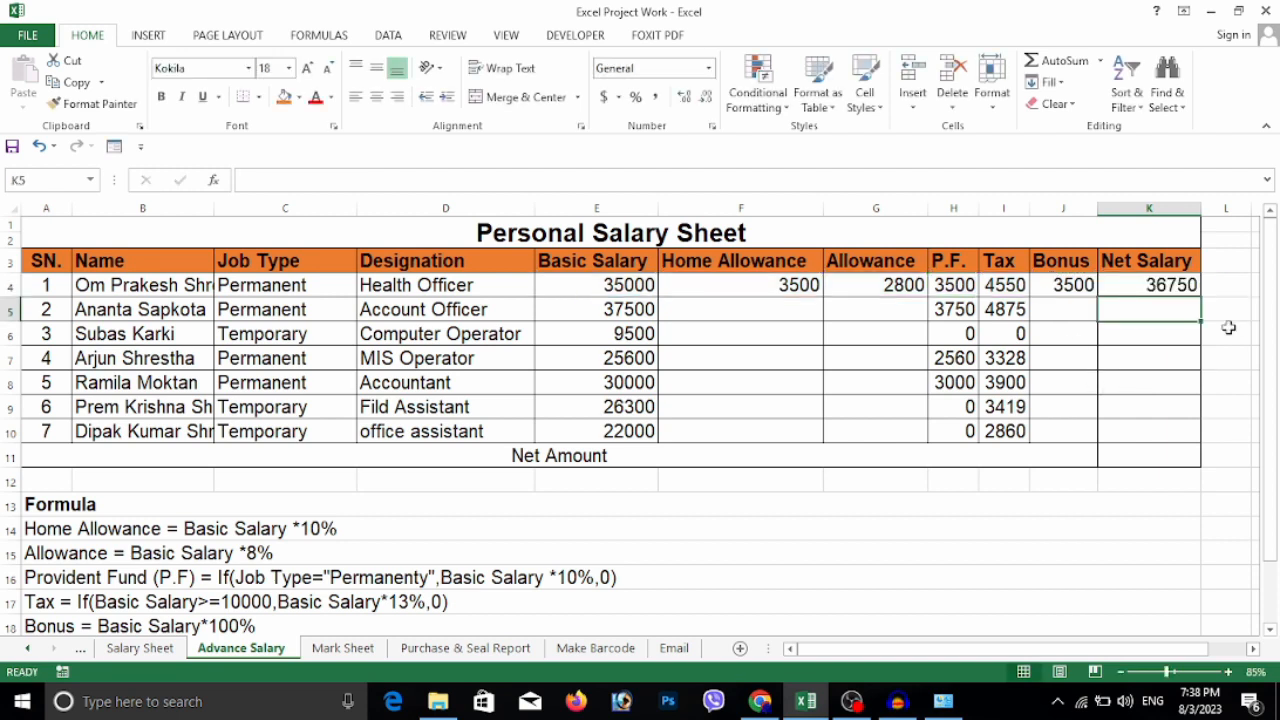
# Fill the Net Salary formula from K4 through K10 and the Bonus formula from J4 through J10
pyautogui.click(1190, 285)
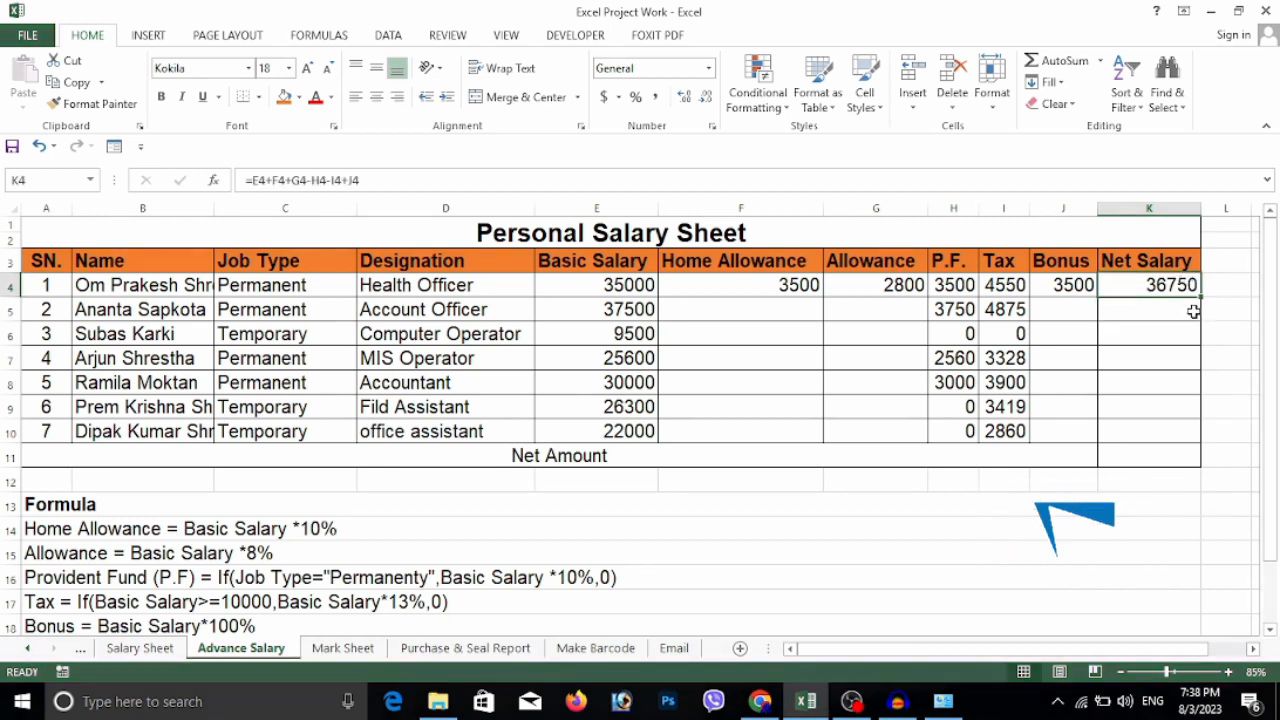
pyautogui.moveTo(1201, 297); pyautogui.dragTo(1194, 449)
pyautogui.click(1063, 287)
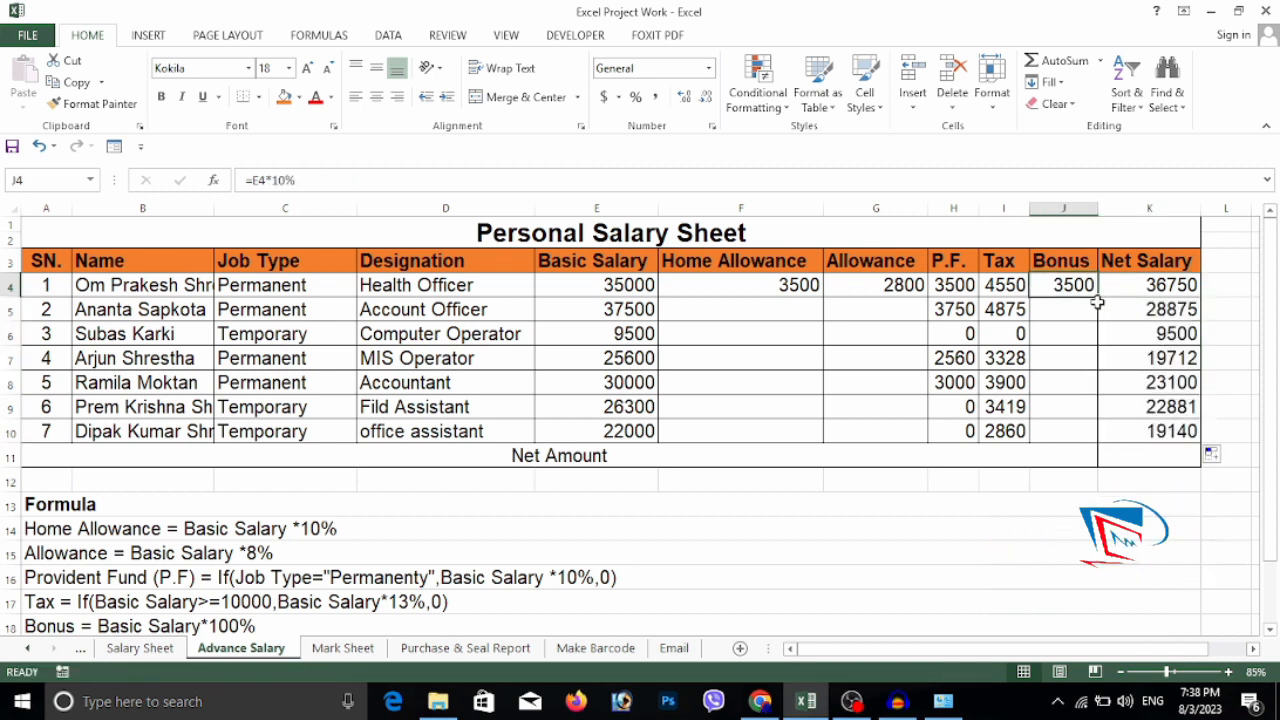
pyautogui.moveTo(1097, 300); pyautogui.dragTo(1095, 433)
# Fill the Allowance formula from G4 and the Home Allowance formula from F4 down through row 10
pyautogui.click(848, 285)
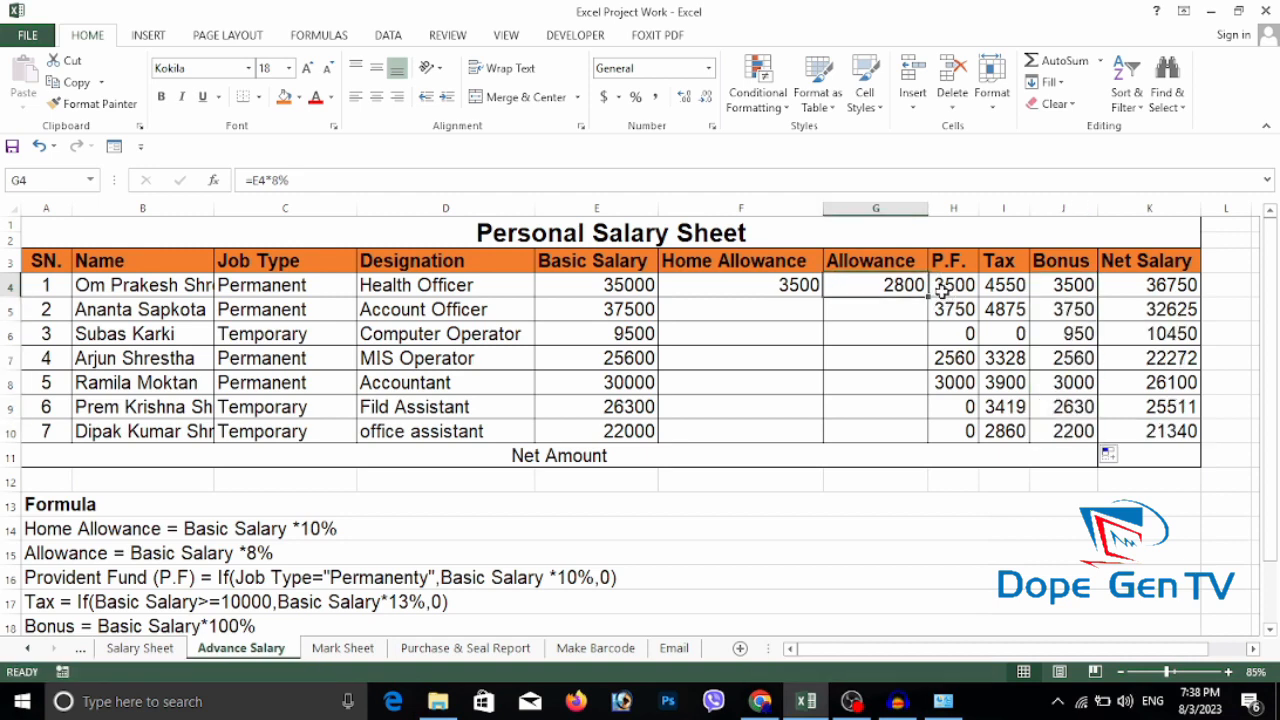
pyautogui.moveTo(927, 297); pyautogui.dragTo(910, 444)
pyautogui.click(791, 283)
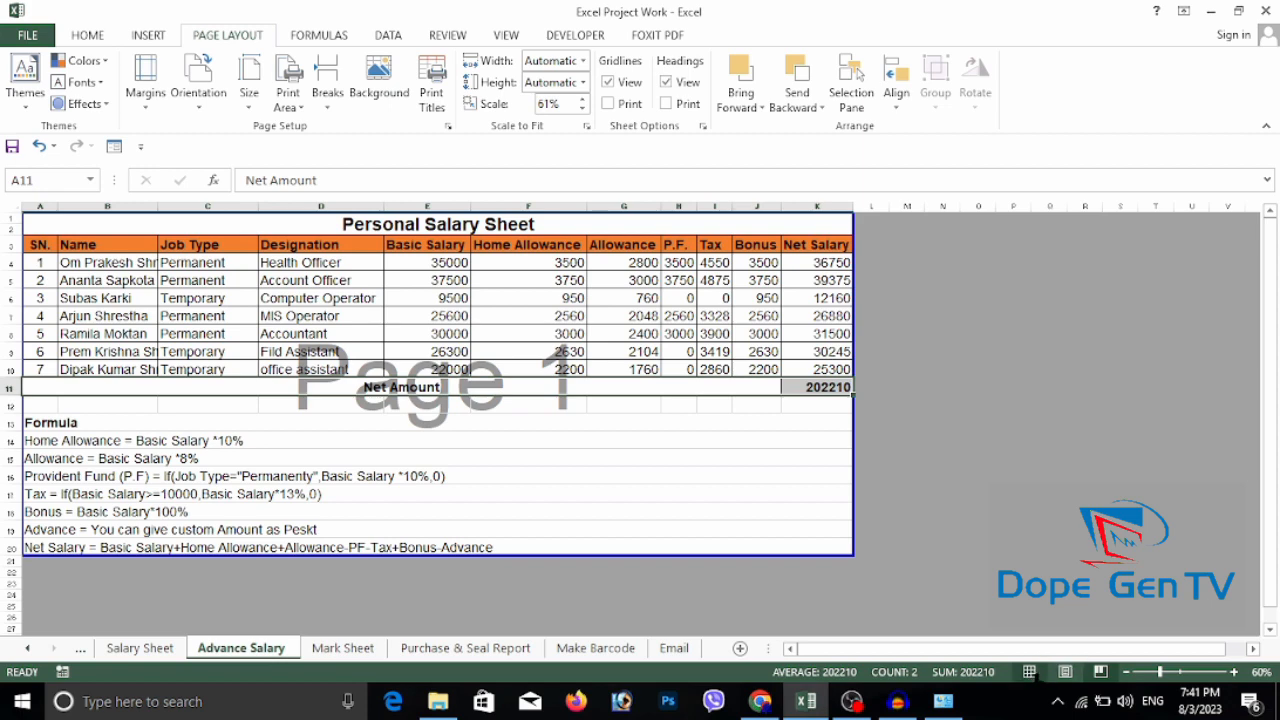
# Switch the Advance Salary sheet from the page break preview back to Normal view
pyautogui.click(1030, 672)
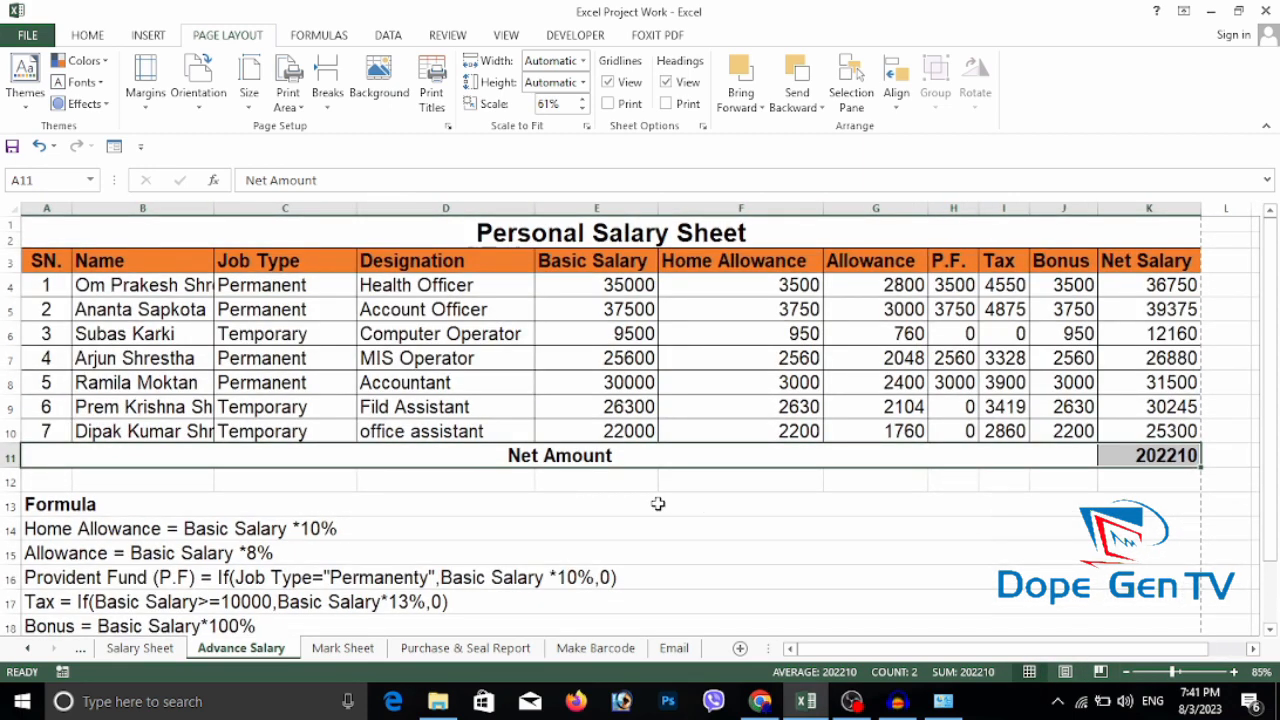